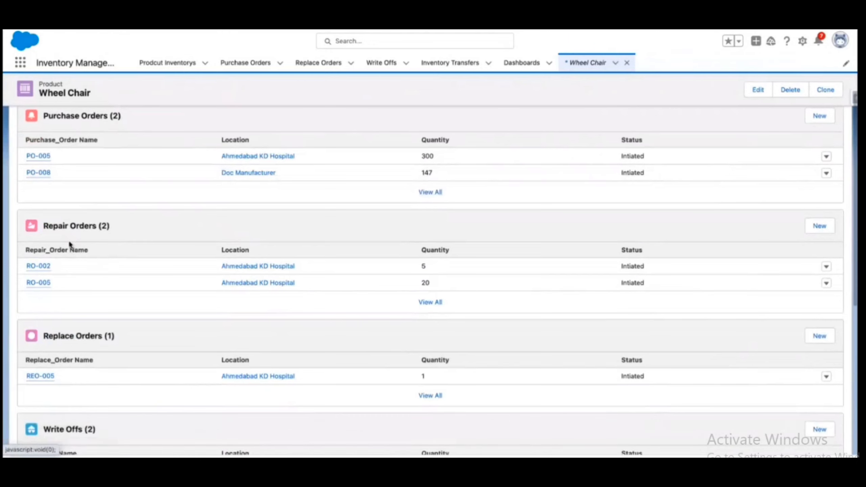
Step: Review the Wheel Chair product's related purchase, repair and replace orders, write-offs, inventory transfers and product inventories
scroll(68, 270, down, 2)
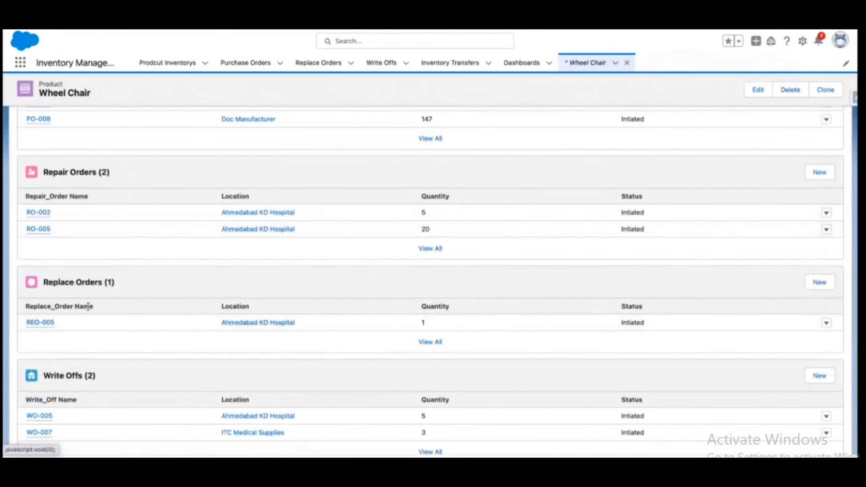
scroll(114, 305, down, 3)
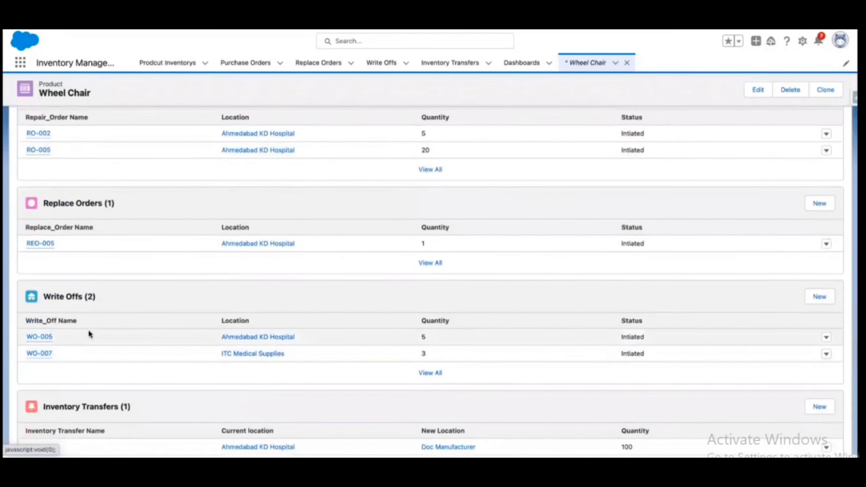
scroll(89, 335, down, 6)
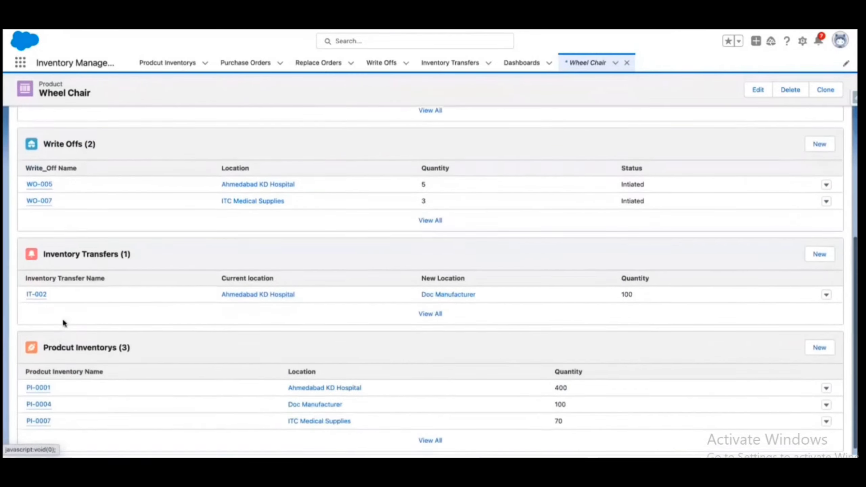
scroll(63, 322, down, 1)
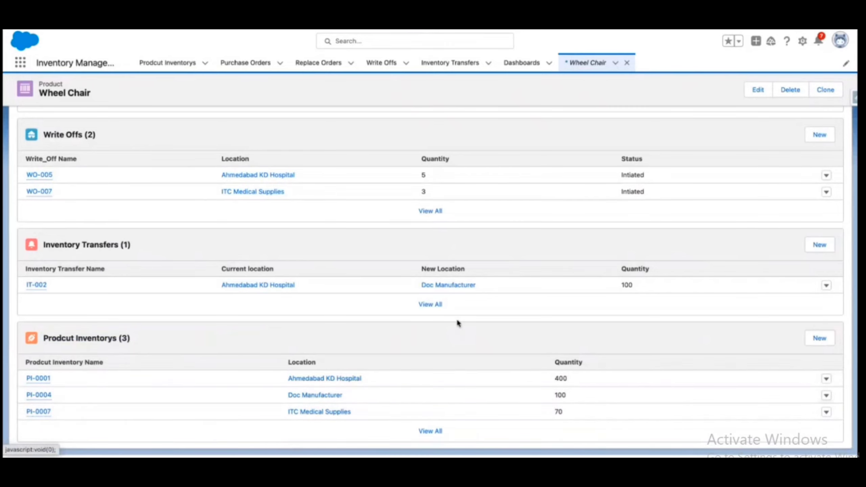
scroll(458, 323, up, 10)
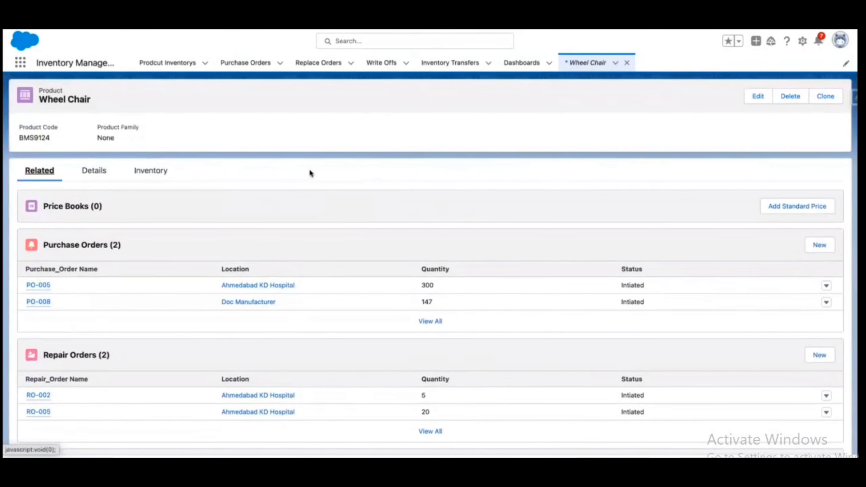
Step: Show the list of all product inventories and sort it by Location in ascending order
click(187, 64)
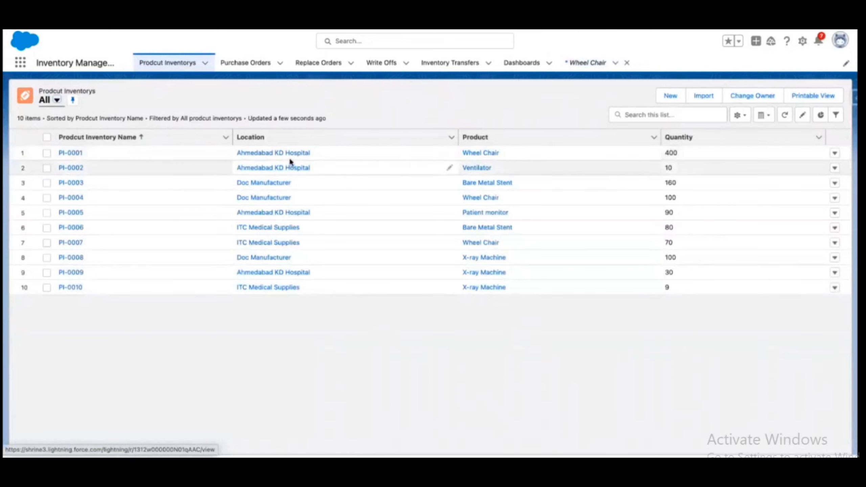
click(280, 141)
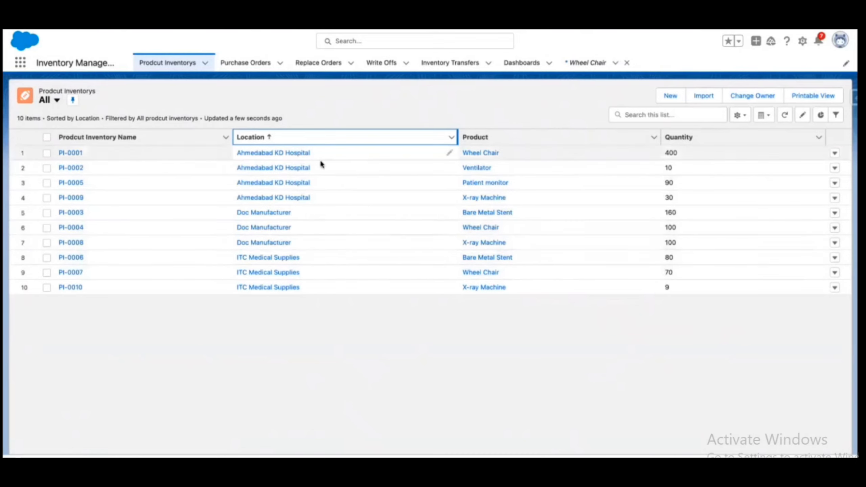
Step: Start a new purchase order for the product Wheel Chair at the location Ahmedabad KD Hospital
click(238, 67)
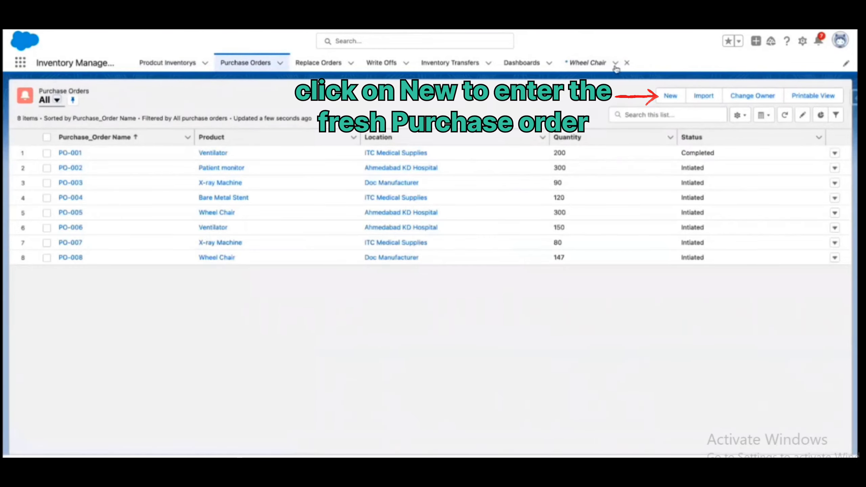
click(670, 96)
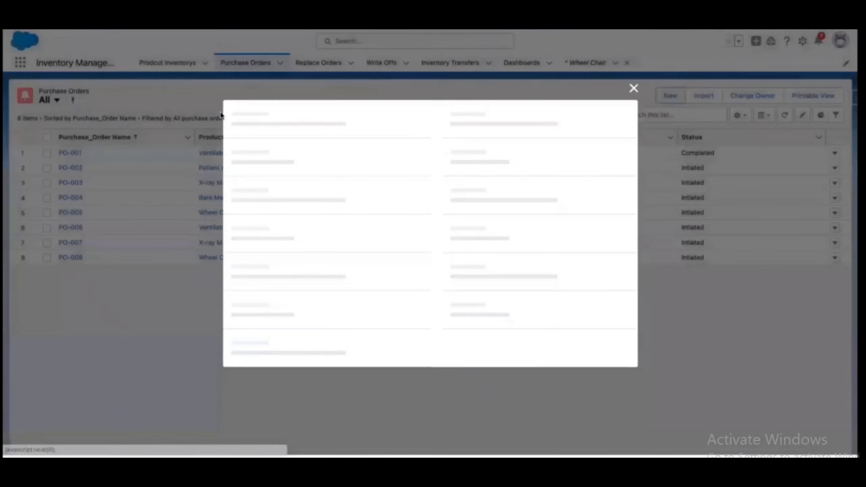
click(285, 205)
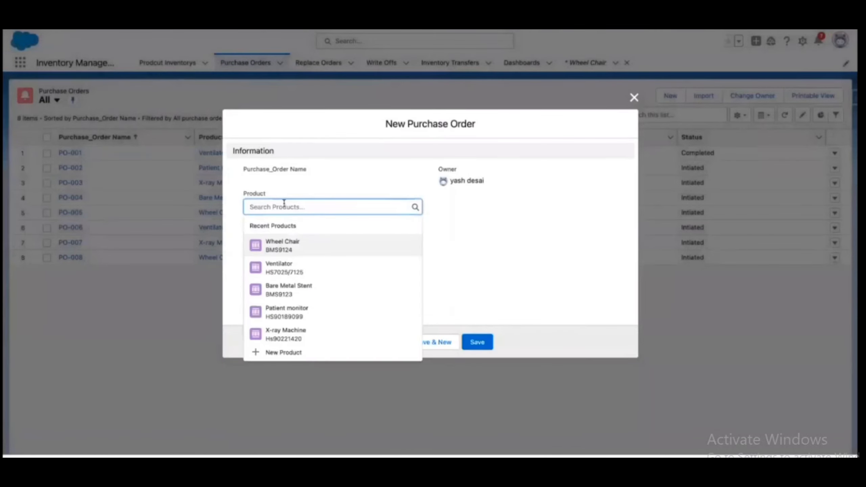
click(297, 243)
click(271, 236)
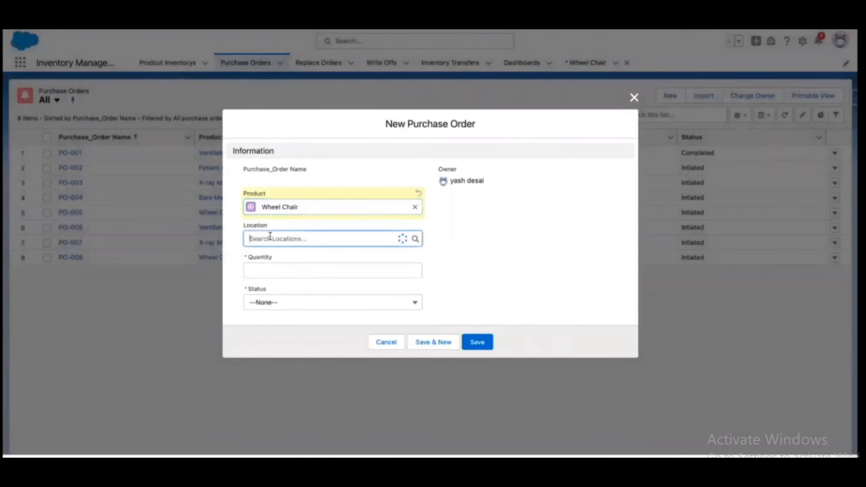
click(306, 275)
Step: Set the new purchase order's quantity to 100 and its status to Intiated, and save it
click(289, 266)
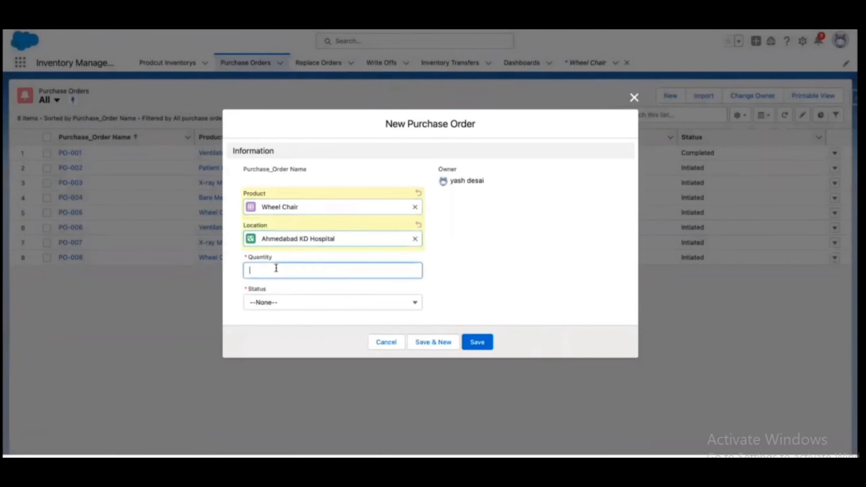
text(19)
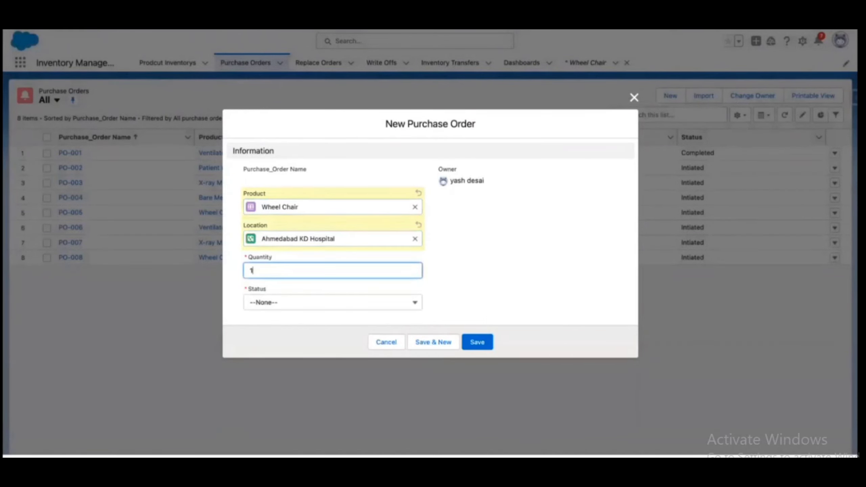
click(288, 302)
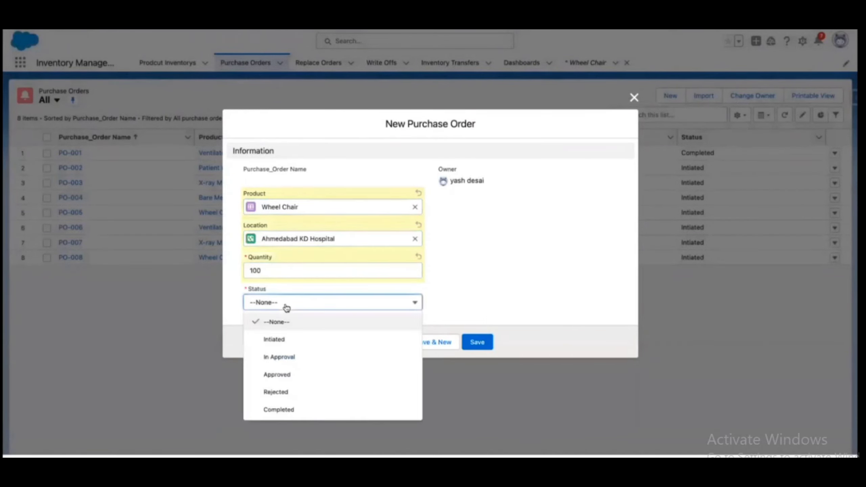
click(287, 340)
click(478, 349)
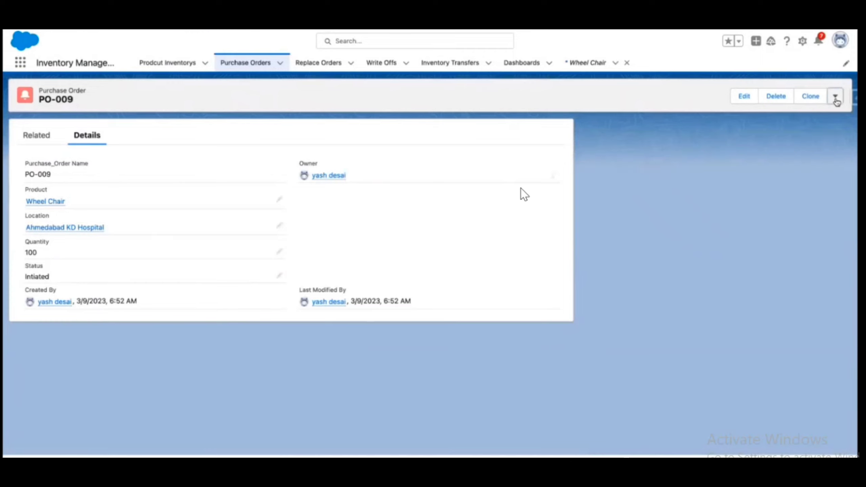
Step: Submit the new Wheel Chair purchase order for approval with the comment "This is needed on urgent bases."
click(835, 97)
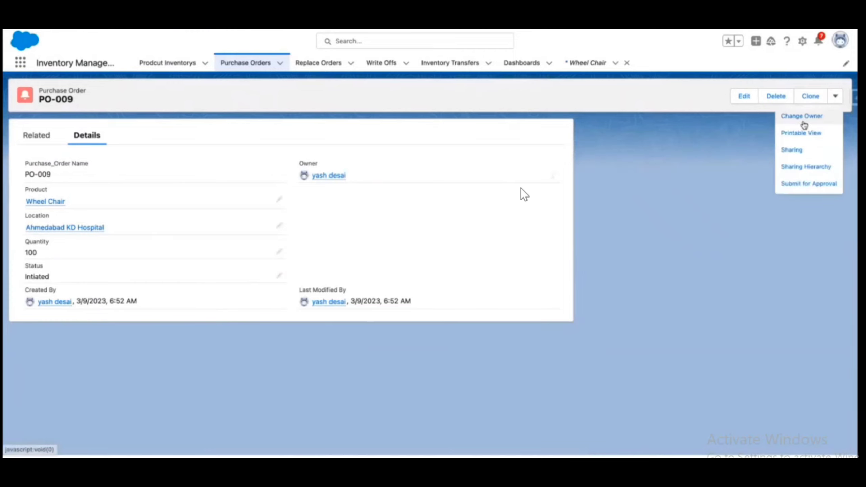
click(791, 185)
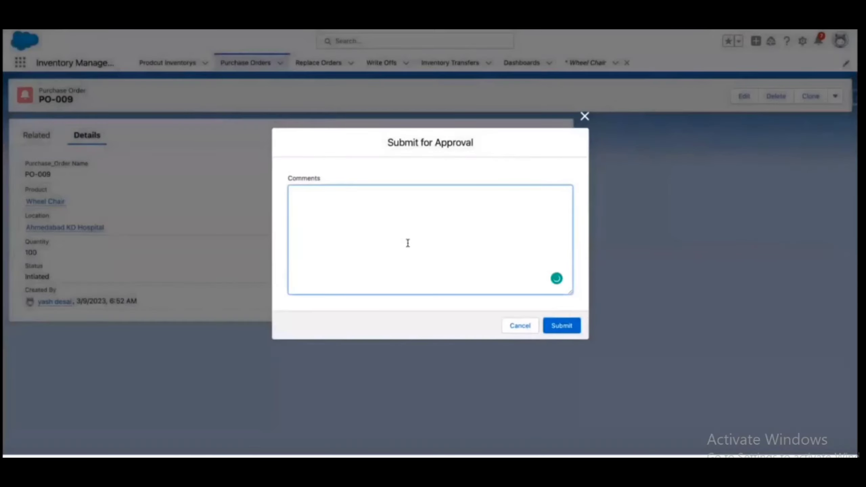
text(This is needed on urgent bases.)
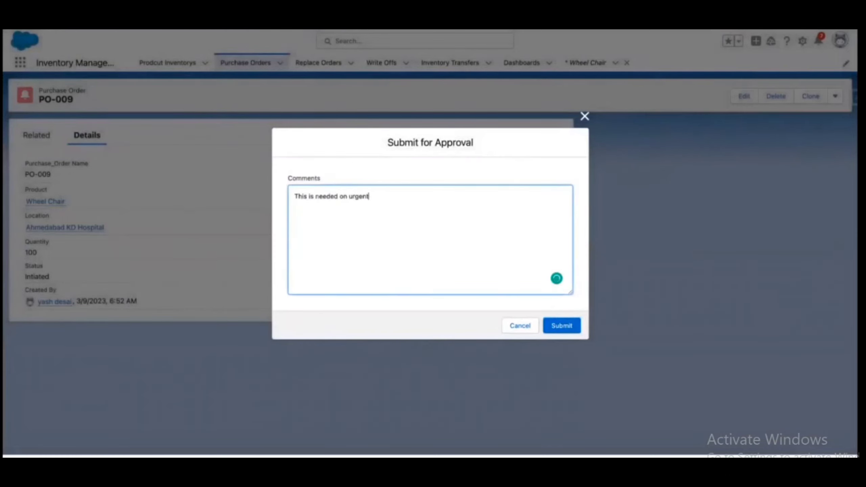
click(571, 329)
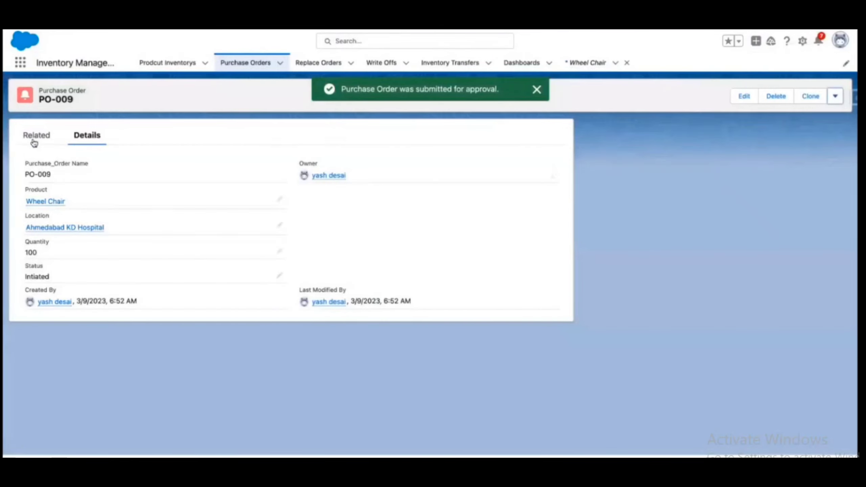
Step: Approve the purchase order's pending request from its approval history with the comment "Approved."
click(35, 136)
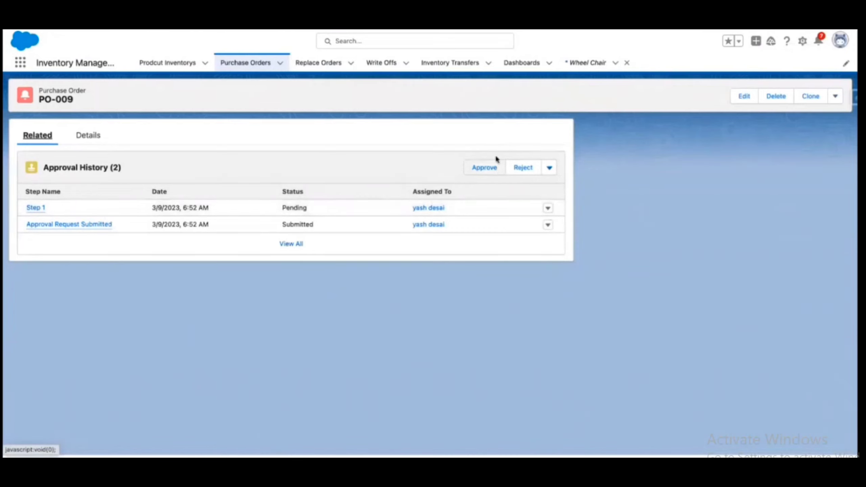
click(552, 173)
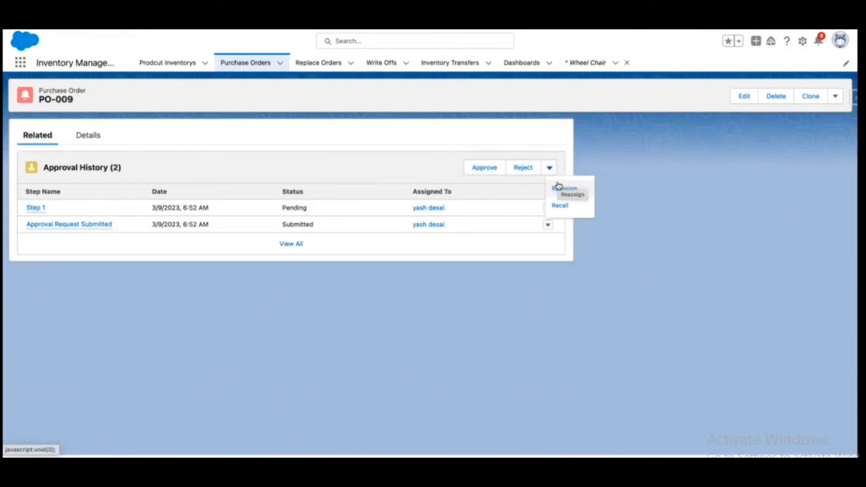
click(480, 169)
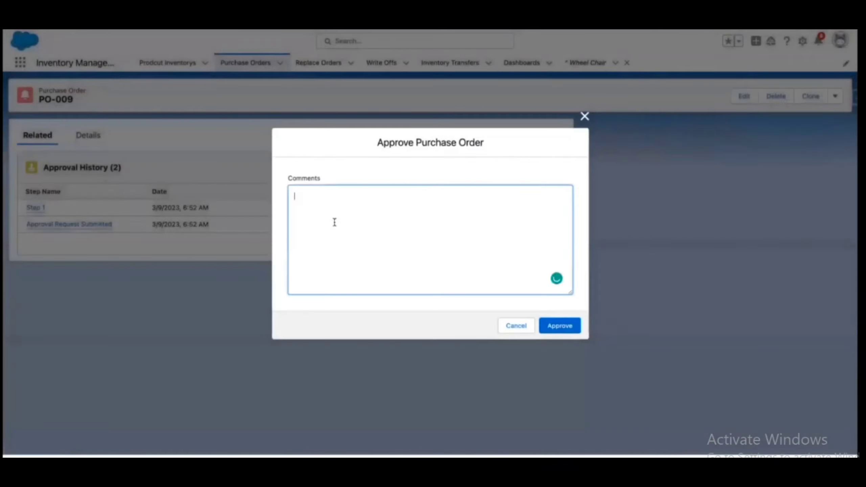
text(Approved.)
click(557, 332)
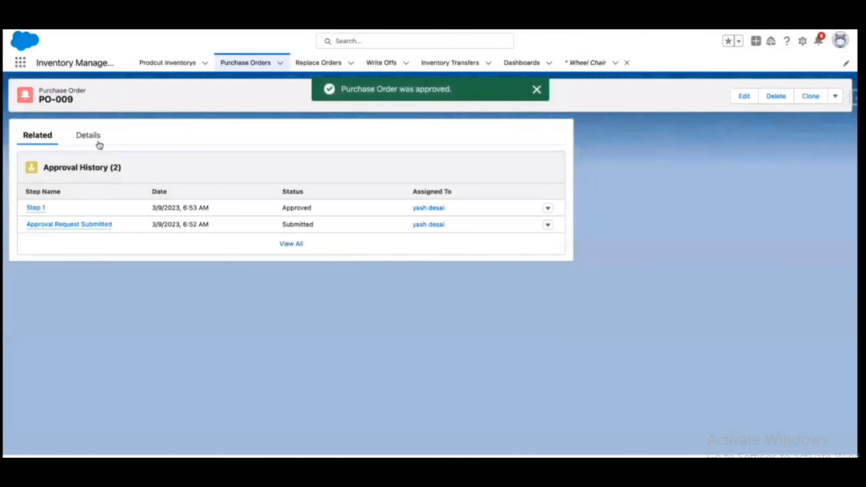
Step: Change the status of purchase order PO-009 to Completed in its details and save the record
click(97, 144)
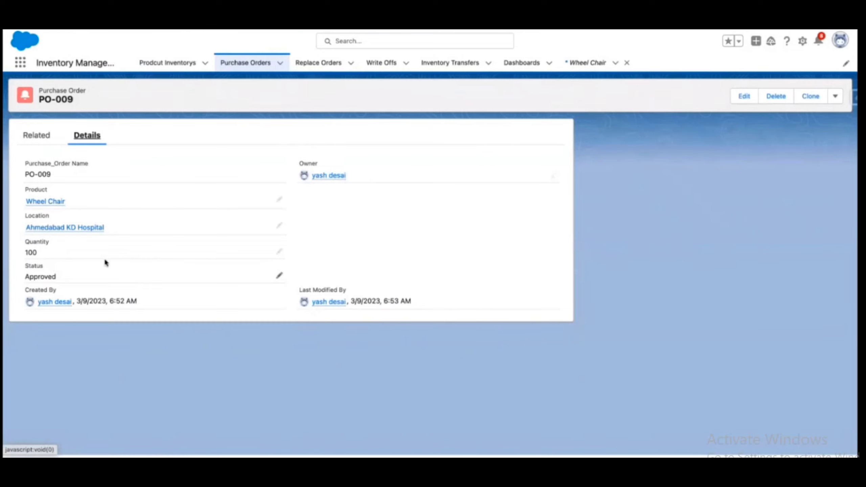
click(284, 277)
click(116, 303)
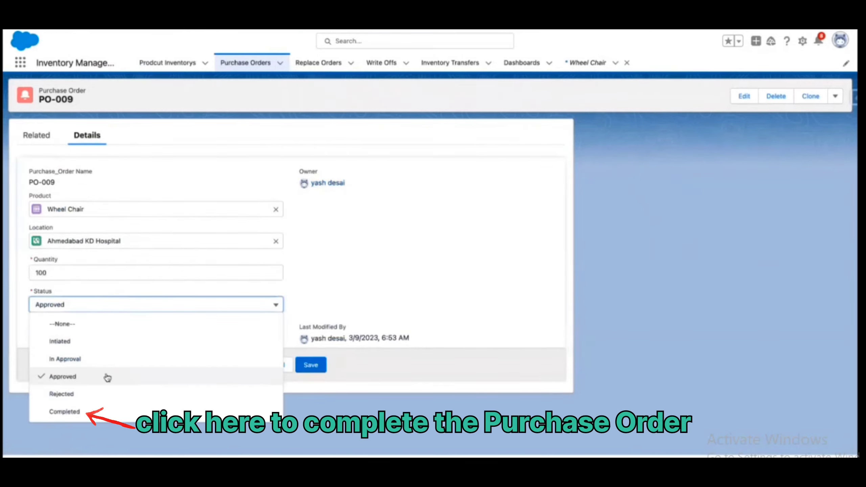
click(102, 411)
click(318, 365)
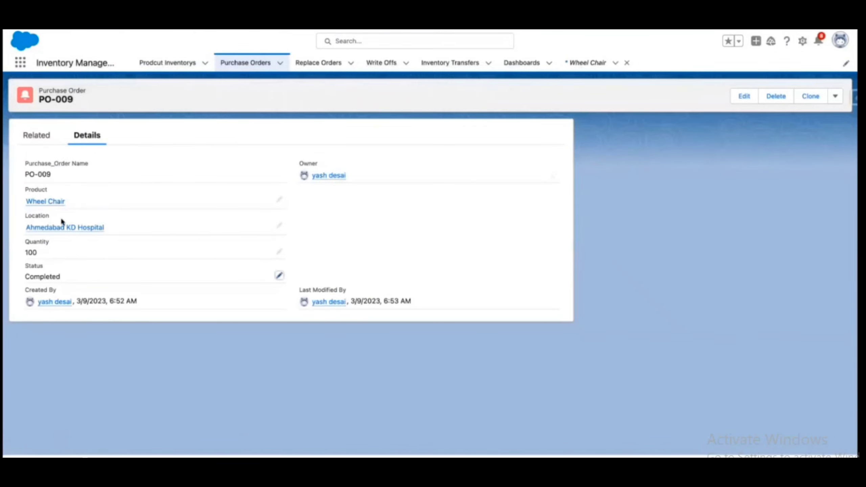
Step: Review the product inventory quantities by location and the list of all replace orders
click(167, 64)
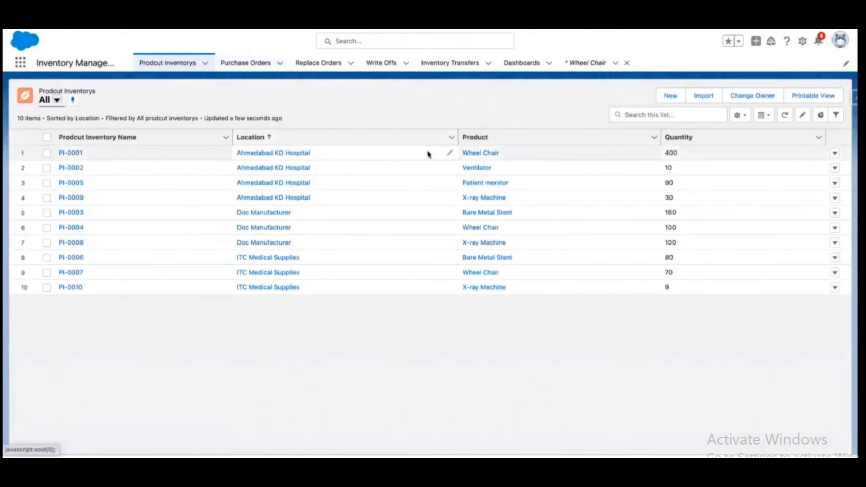
click(315, 66)
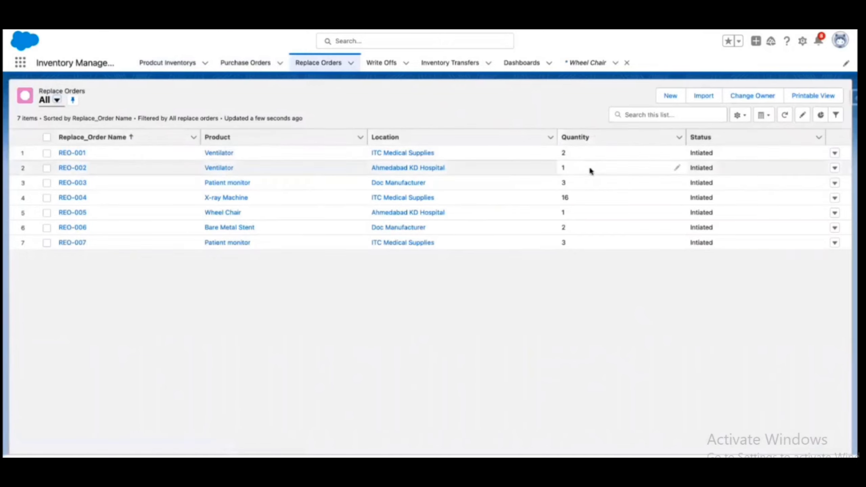
Step: Open write-off WO-001, change its status to Completed and save the record
click(379, 62)
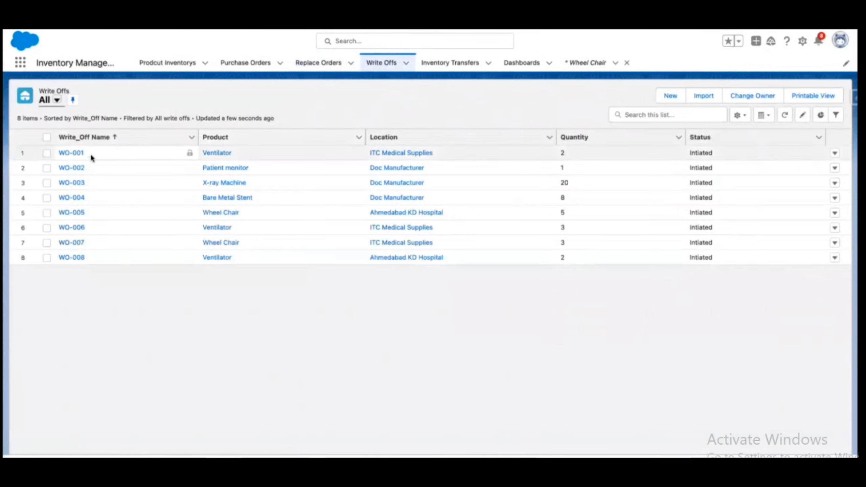
click(72, 154)
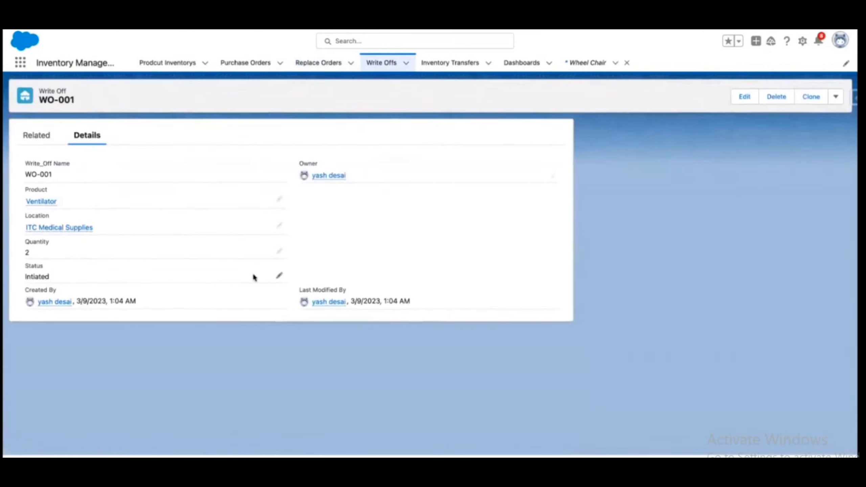
click(285, 280)
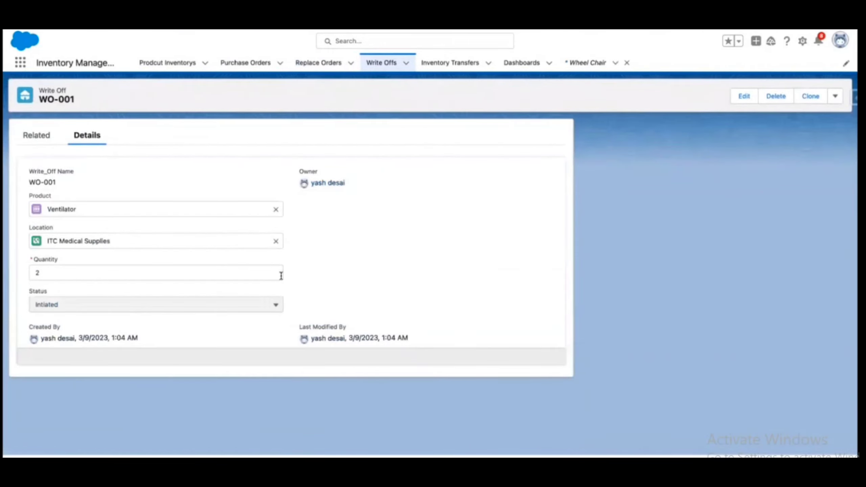
click(133, 302)
click(65, 412)
click(311, 365)
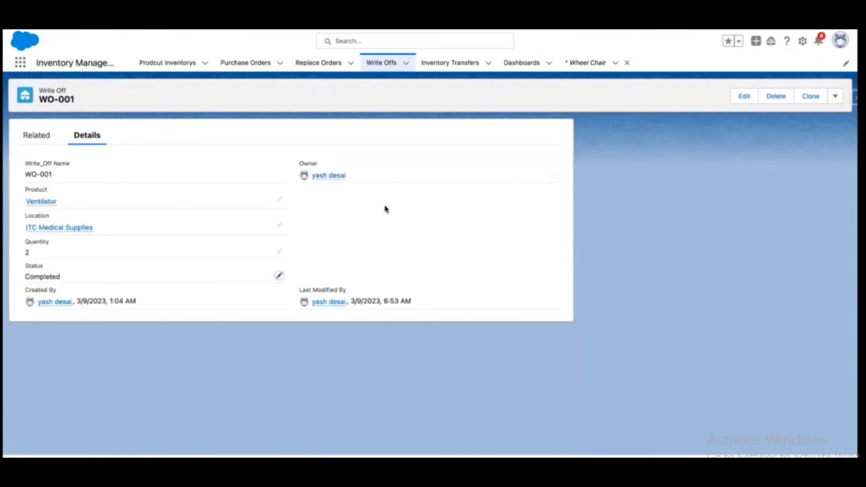
Step: Open inventory transfer IT-002, change its status to Completed and save the record
click(450, 66)
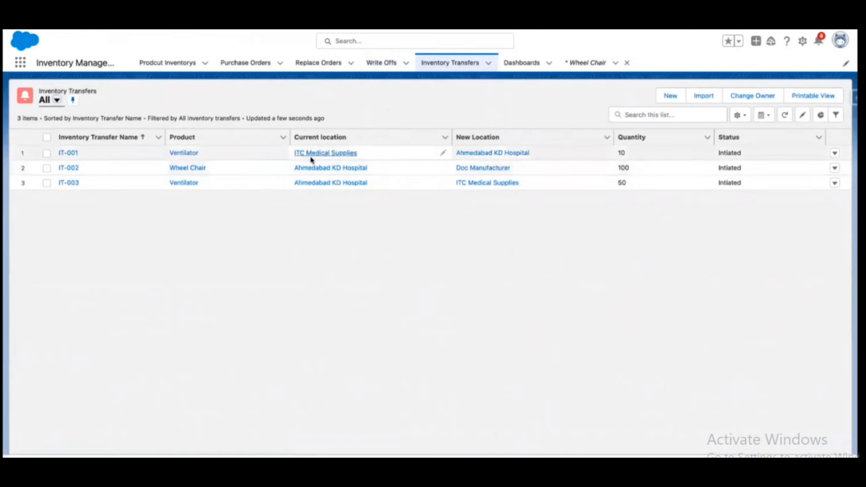
click(67, 169)
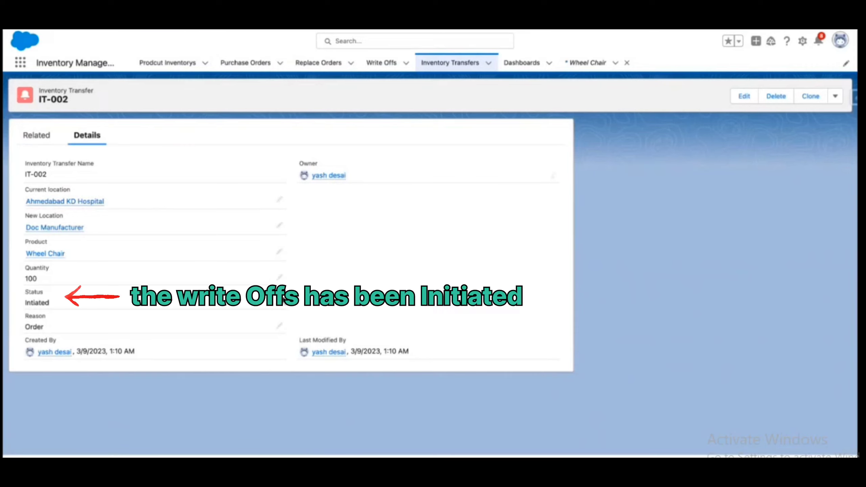
click(280, 303)
click(156, 337)
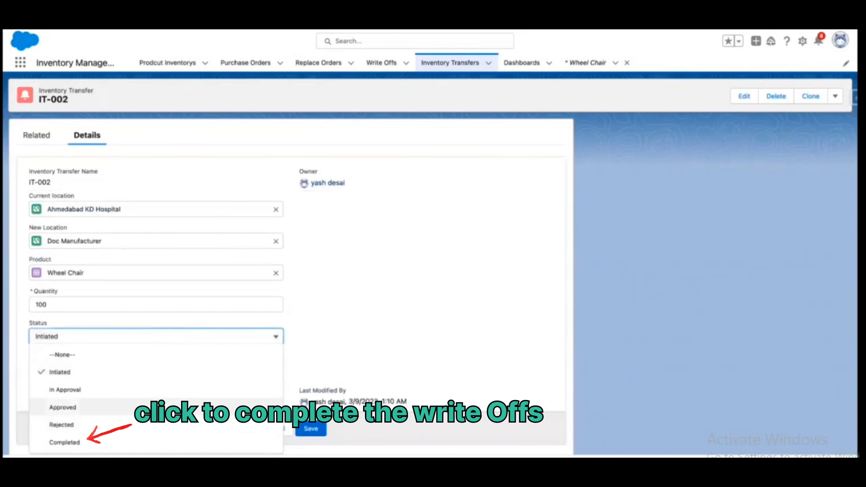
click(145, 437)
click(309, 429)
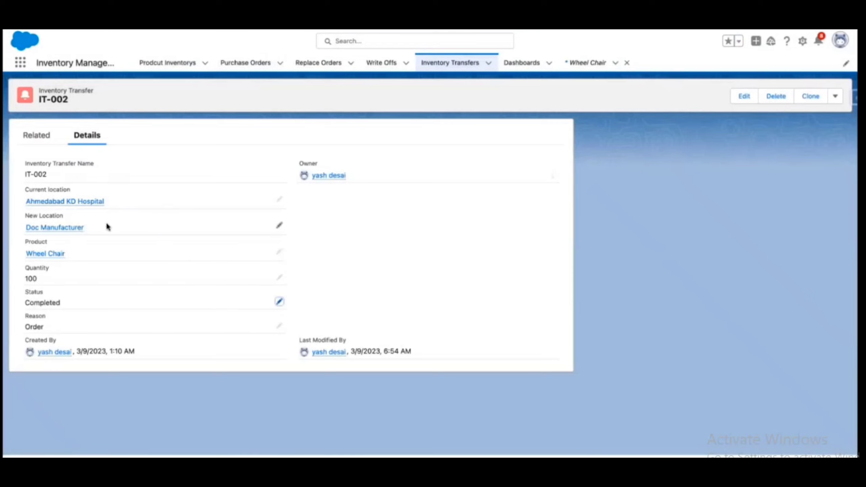
Step: Open the Inventory Status dashboard and set both the location and product filters to All
click(529, 65)
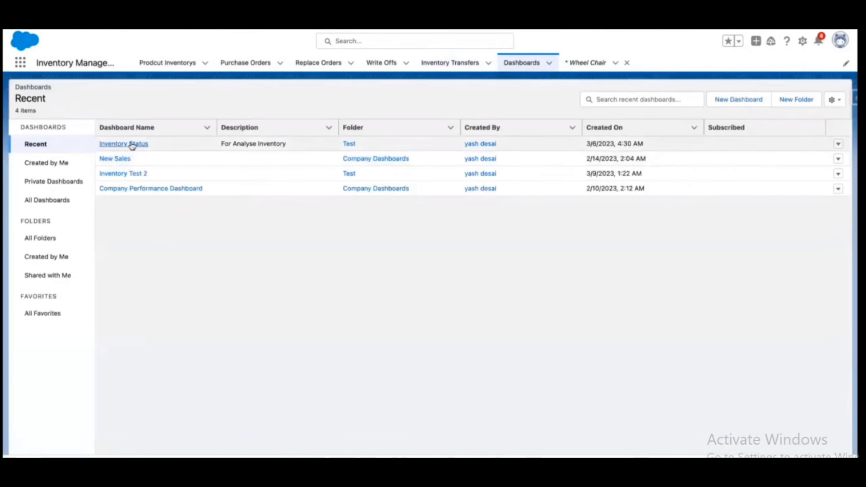
click(132, 146)
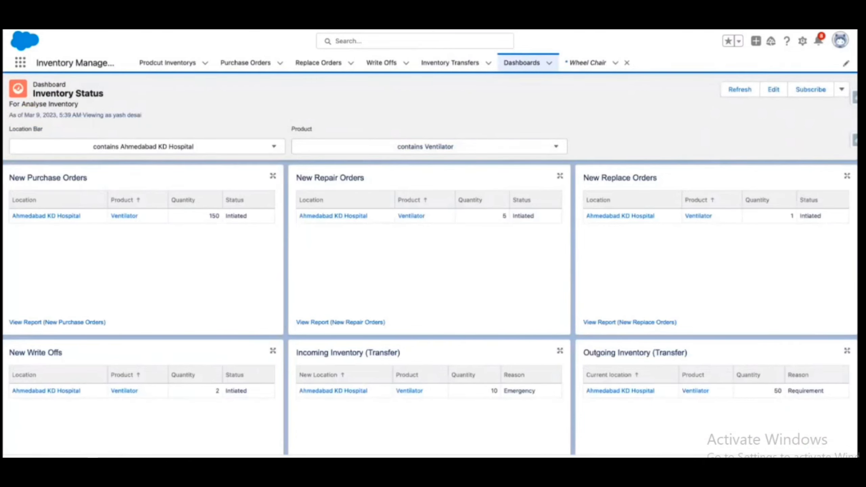
click(193, 147)
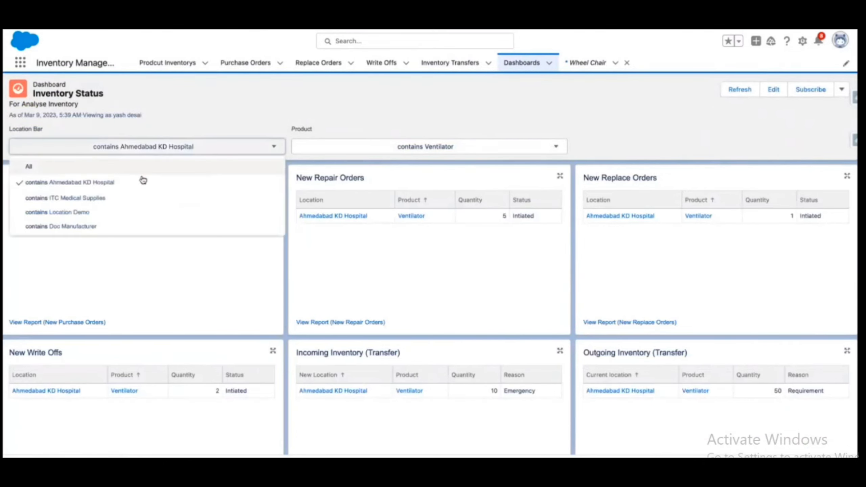
click(112, 167)
click(408, 146)
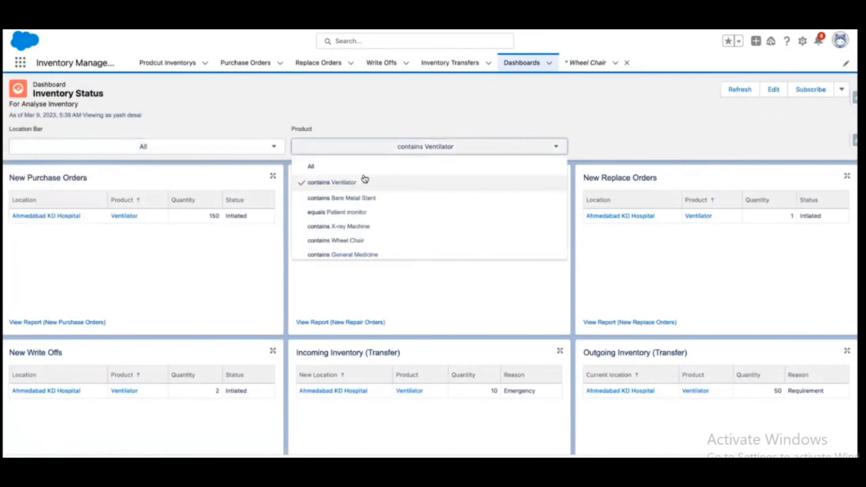
click(362, 168)
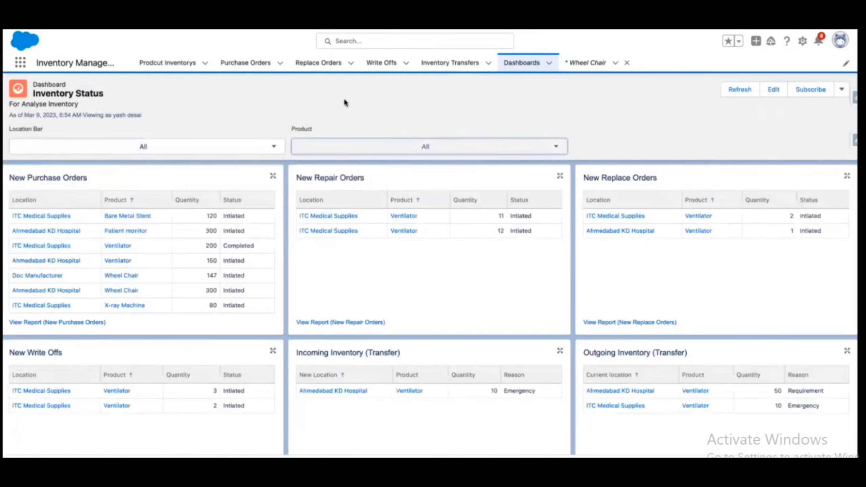
Step: Examine the dashboard's order, write-off and transfer tables, plus the purchase order, transfer and product inventory charts
scroll(290, 104, down, 3)
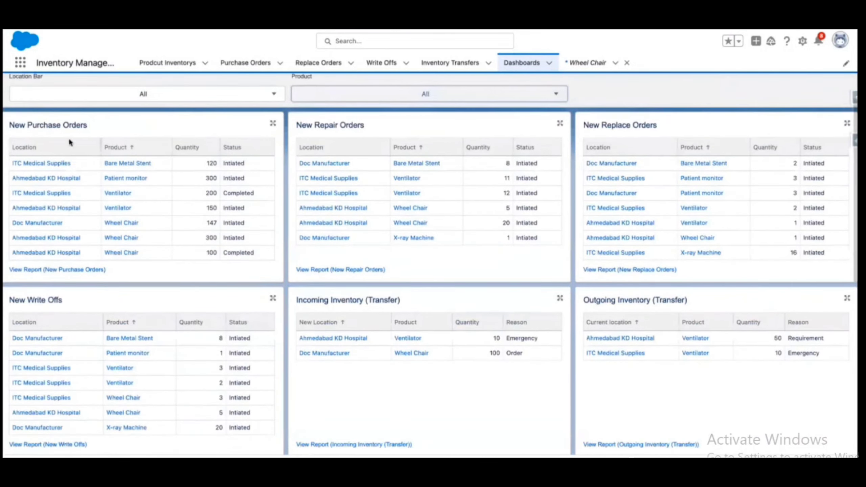
scroll(72, 141, down, 1)
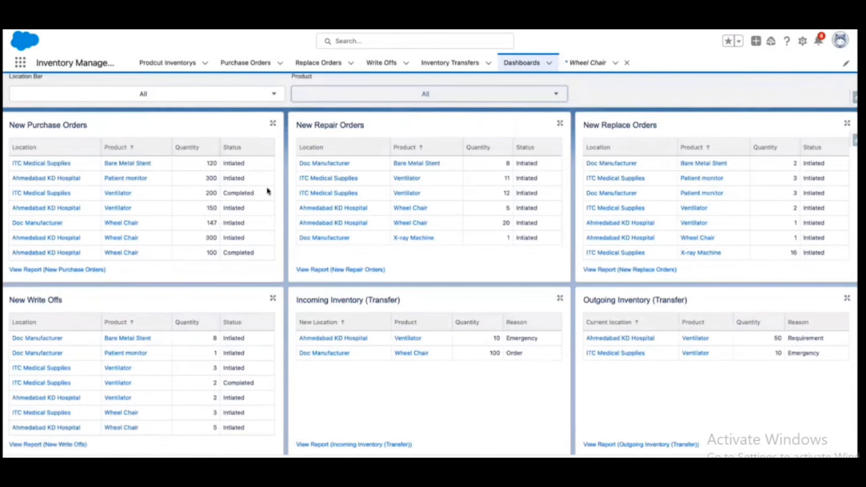
scroll(497, 230, down, 1)
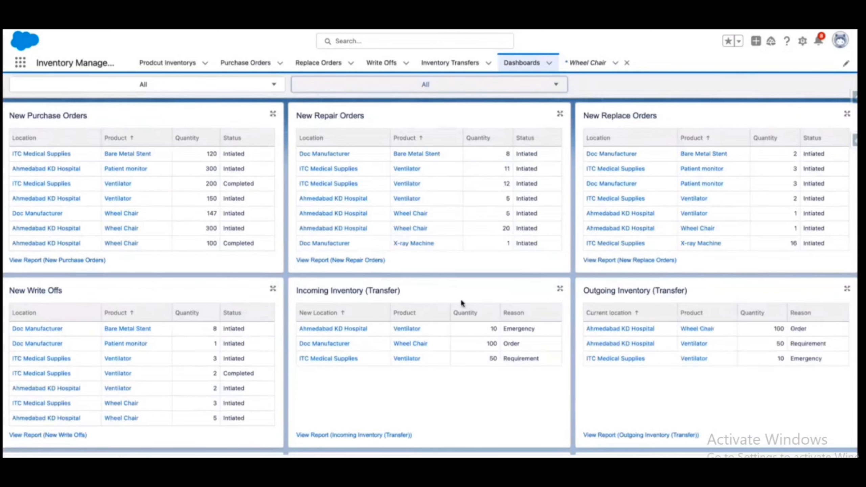
scroll(462, 303, down, 2)
scroll(412, 290, down, 7)
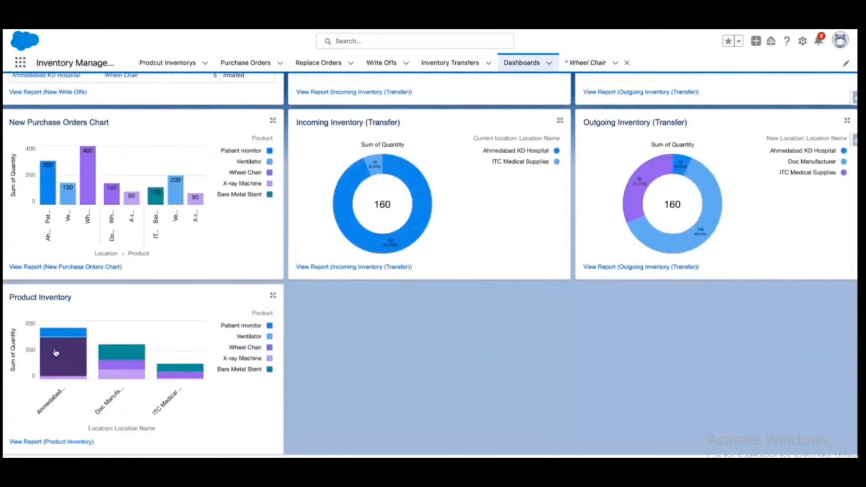
mouse_move(53, 366)
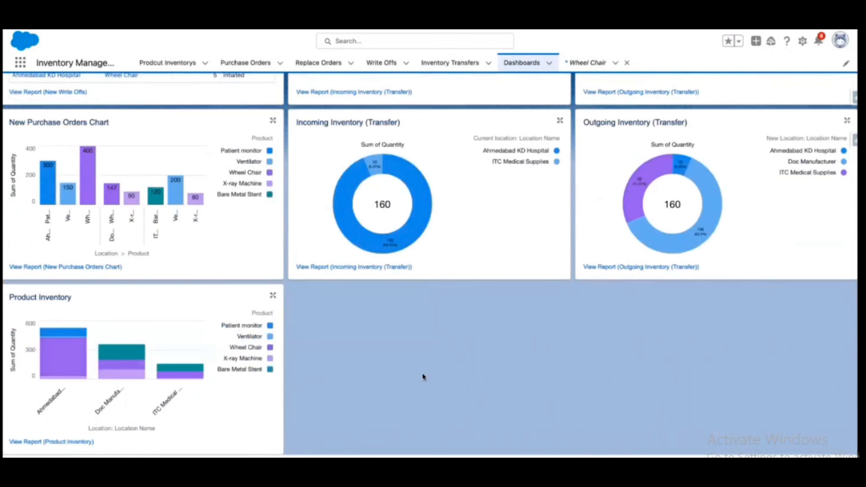
scroll(423, 376, up, 3)
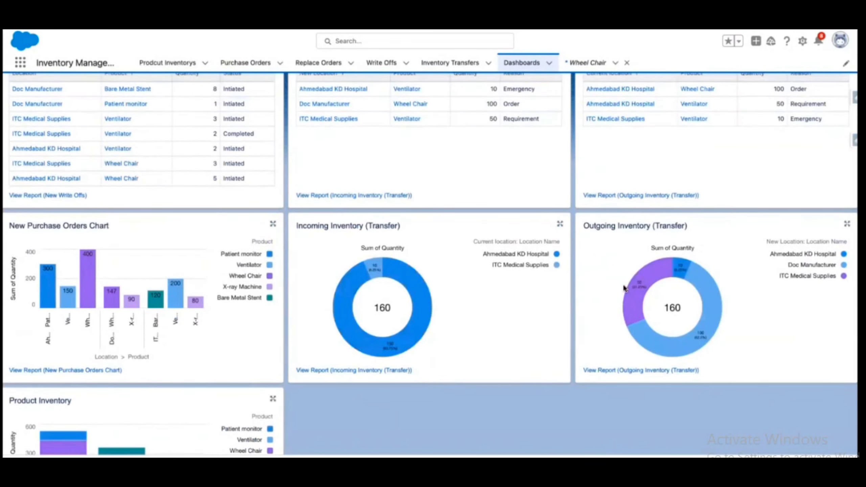
scroll(624, 289, up, 1)
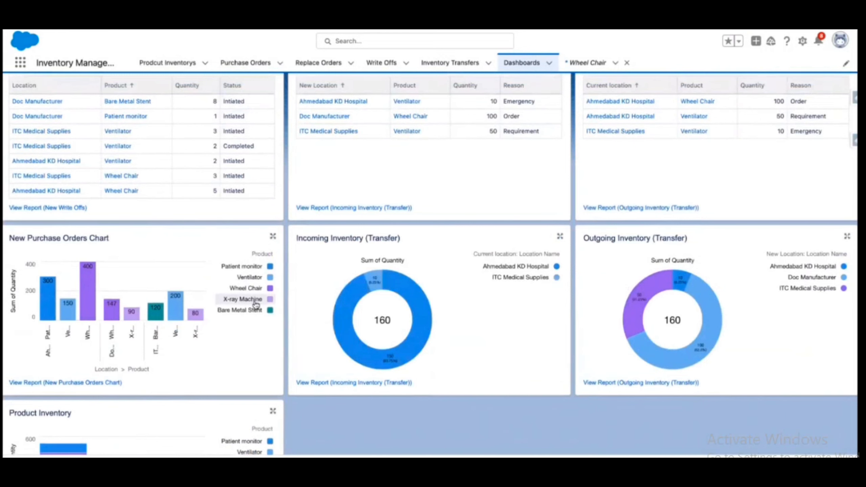
scroll(256, 305, up, 6)
scroll(254, 304, up, 2)
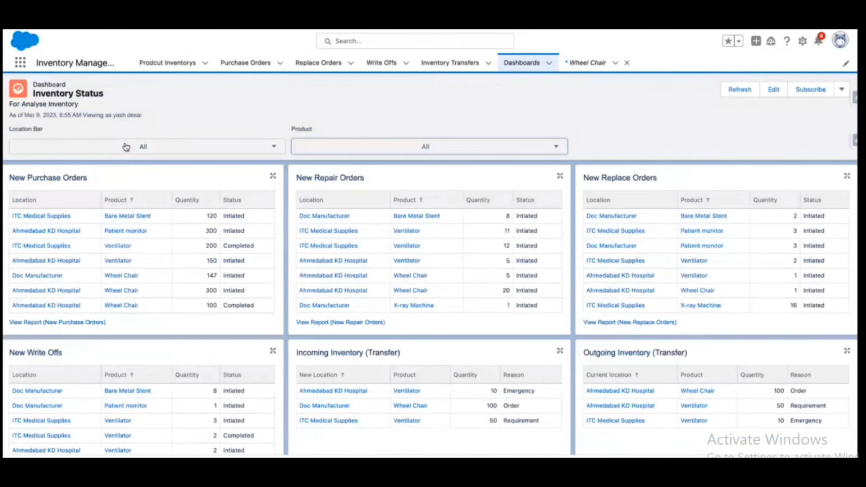
Step: Filter the Inventory Status dashboard to products containing Ventilator and review its tables and charts
click(314, 147)
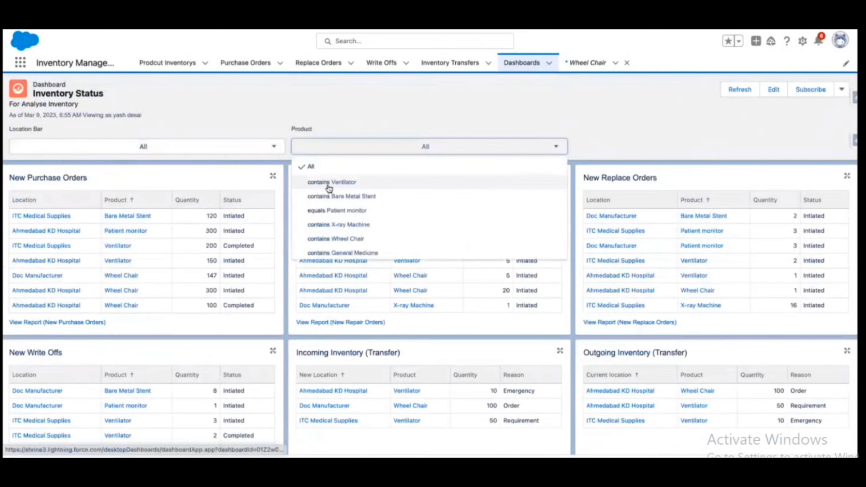
click(330, 186)
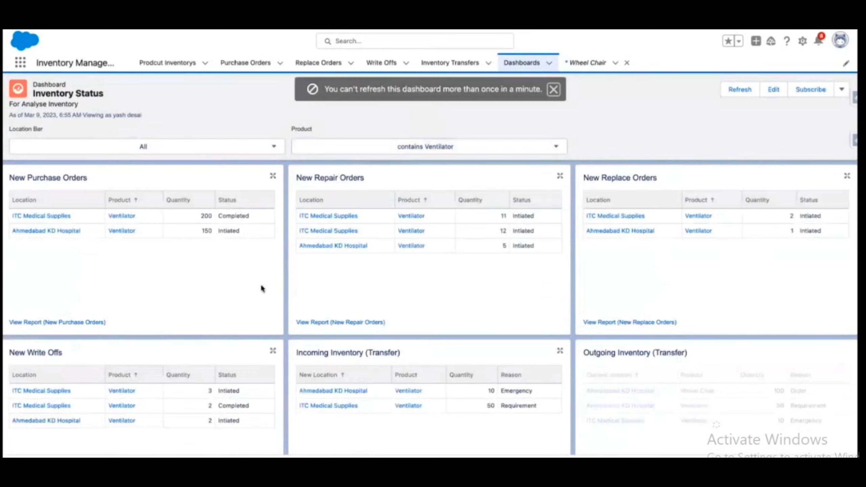
scroll(261, 284, down, 5)
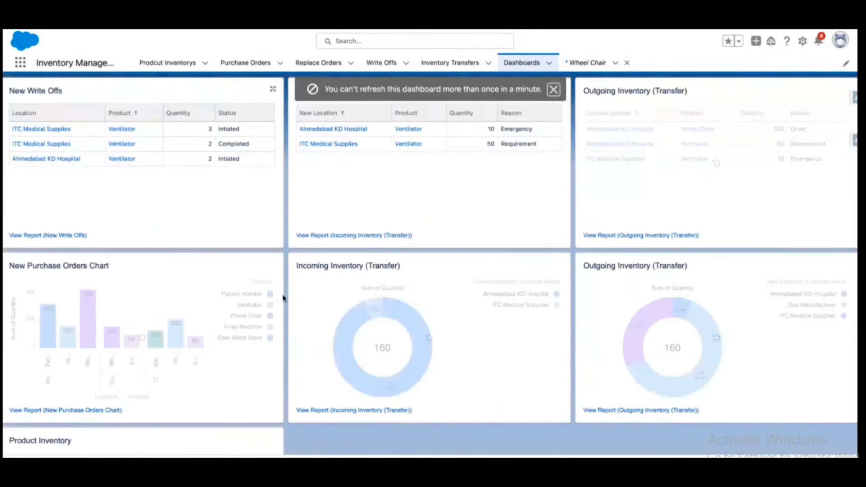
scroll(284, 298, down, 3)
scroll(284, 298, down, 2)
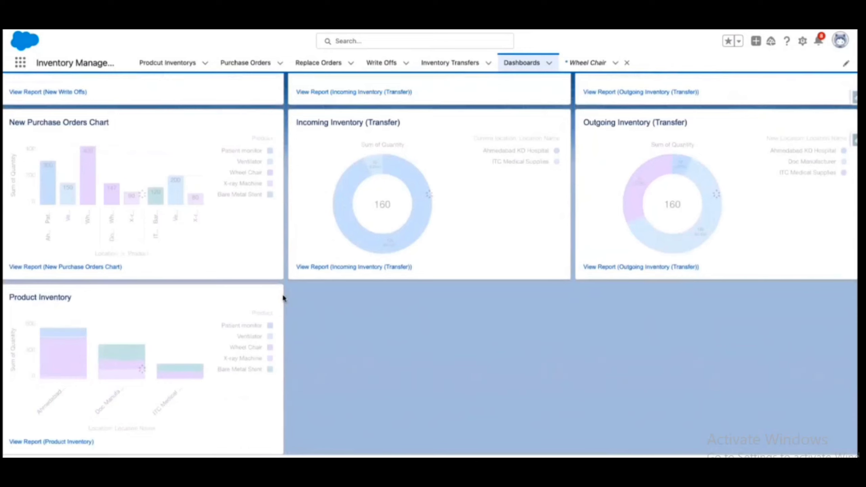
scroll(282, 298, up, 1)
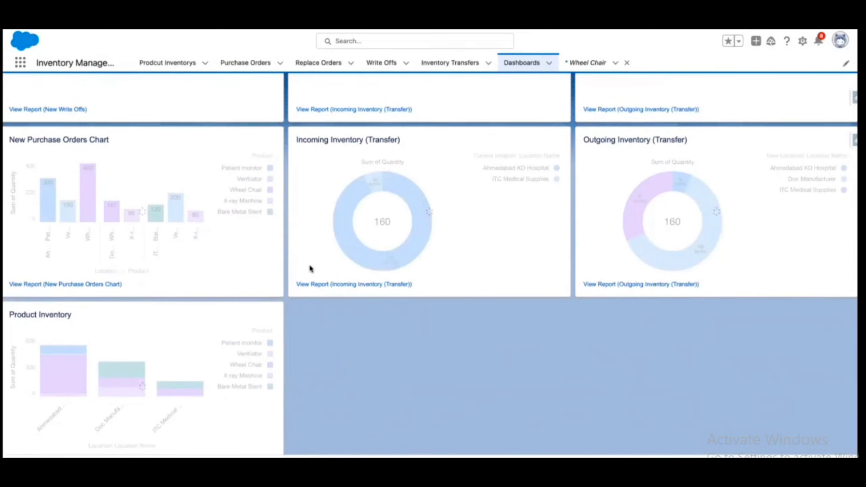
scroll(347, 312, up, 3)
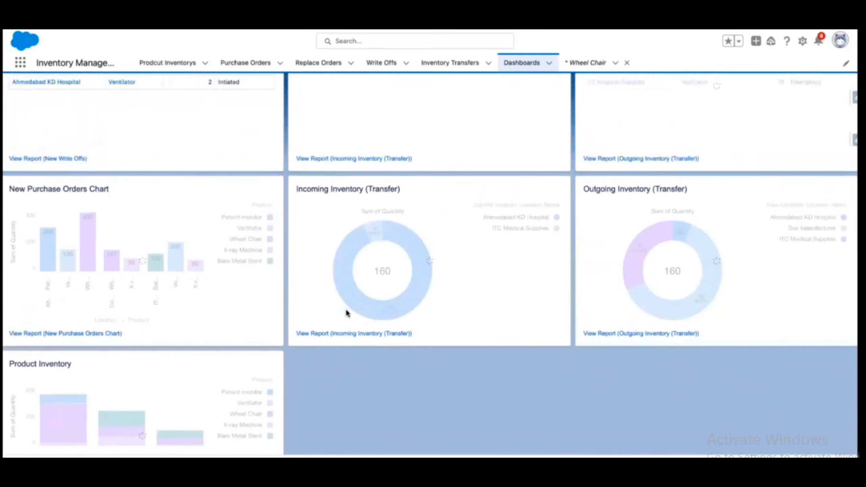
scroll(346, 313, down, 1)
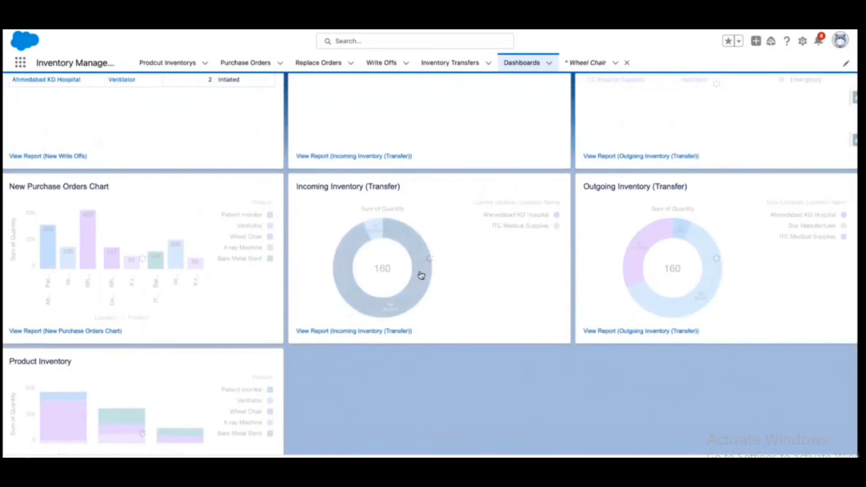
mouse_move(406, 300)
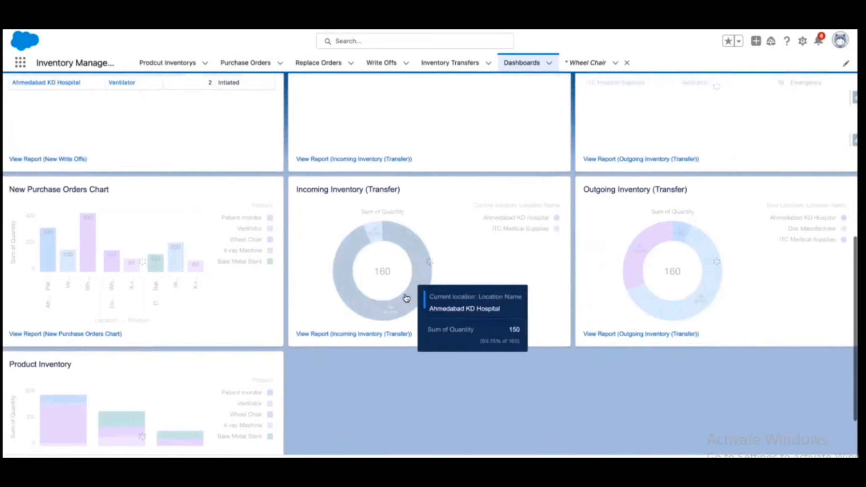
scroll(406, 299, up, 4)
scroll(406, 299, up, 12)
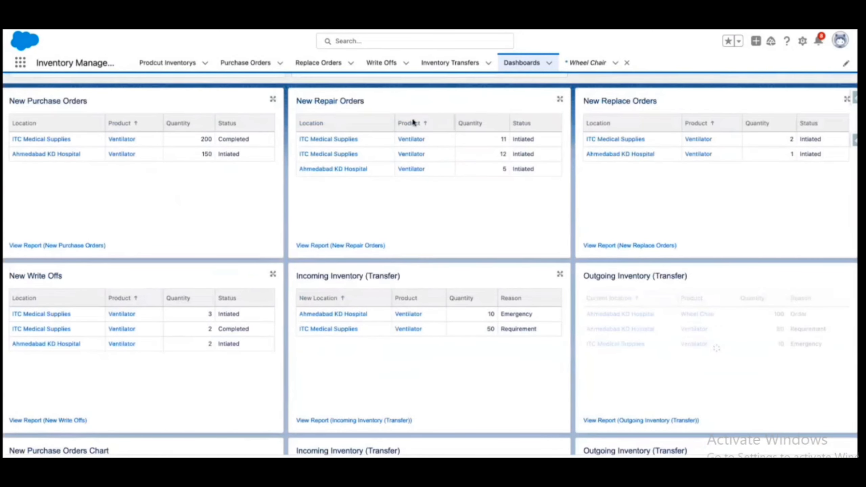
scroll(446, 171, up, 4)
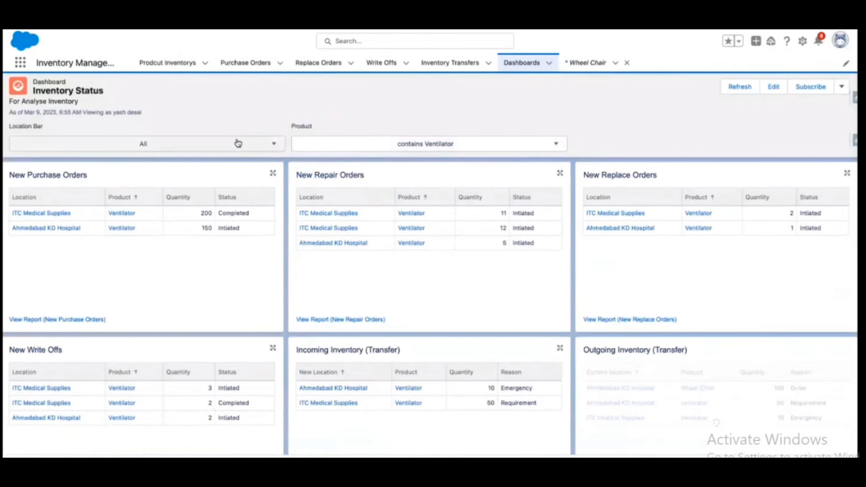
Step: Filter the dashboard's location to Ahmedabad KD Hospital and review the order, write-off and transfer components
click(238, 143)
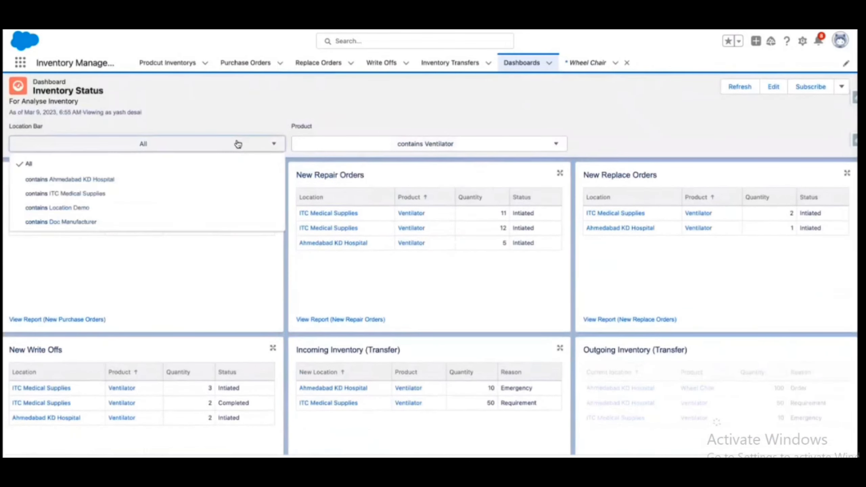
click(176, 182)
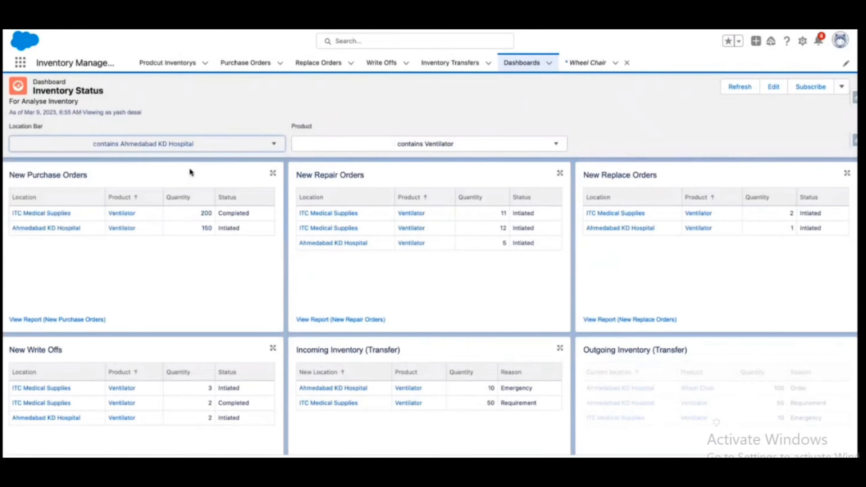
scroll(263, 295, down, 5)
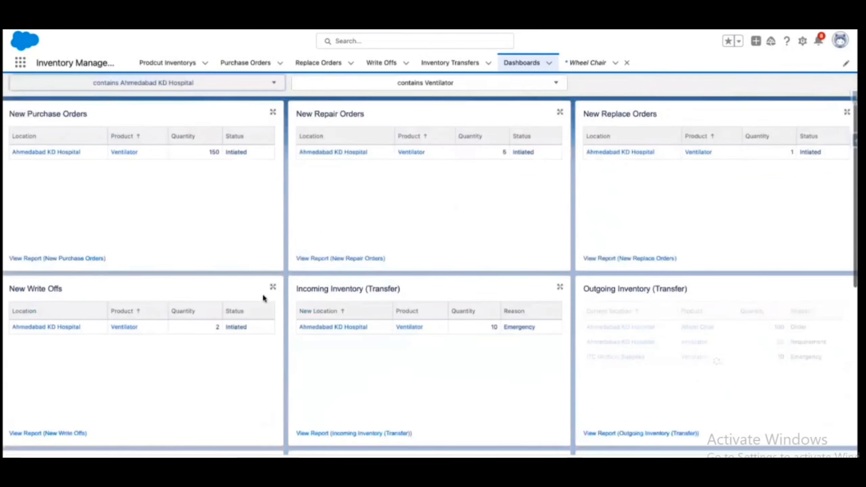
scroll(263, 297, down, 3)
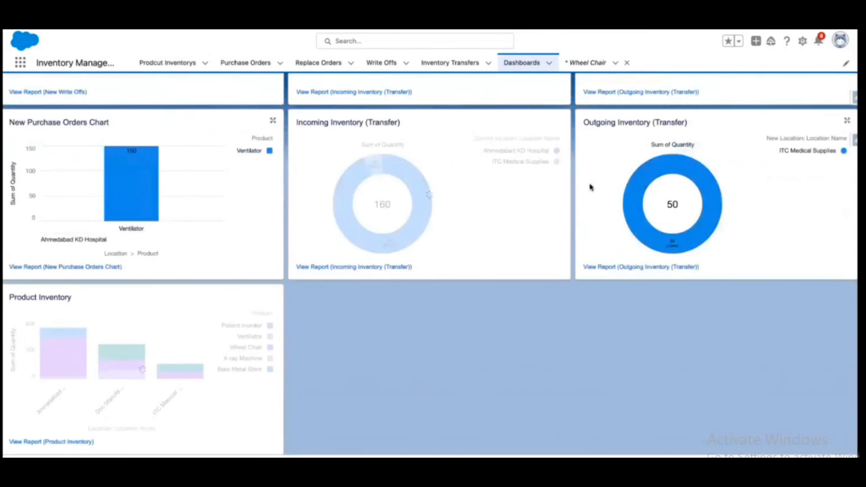
scroll(564, 196, up, 8)
scroll(564, 198, up, 1)
Step: Set the dashboard's product filter back to All and check the write-off and transfer components for the hospital
click(424, 145)
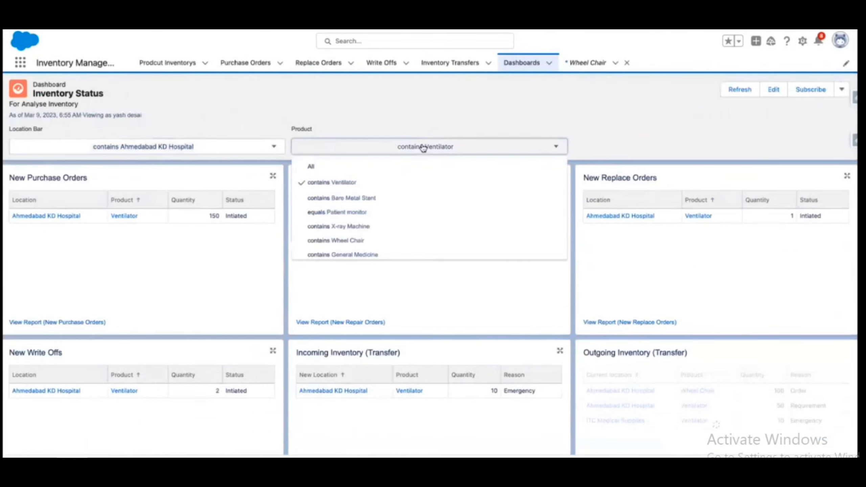
click(337, 165)
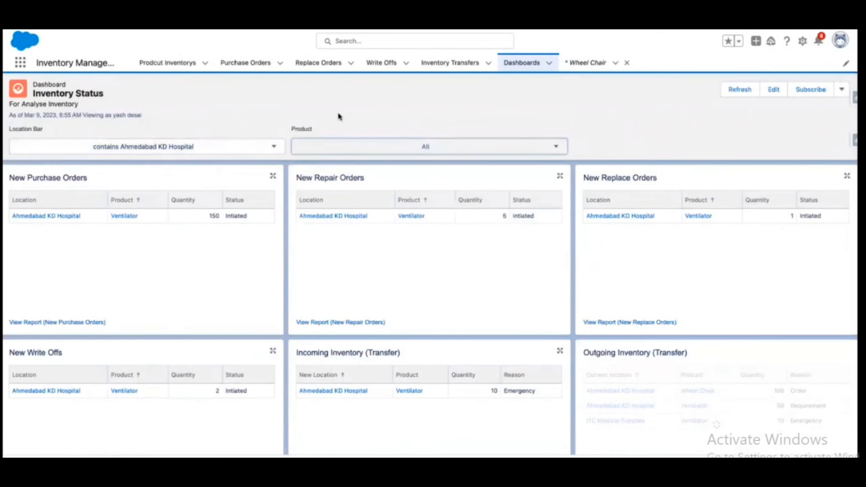
scroll(359, 285, down, 6)
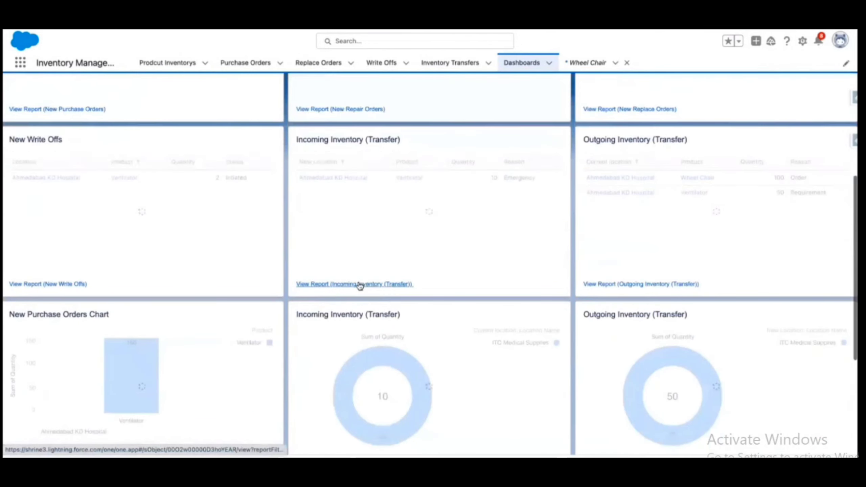
scroll(360, 286, down, 2)
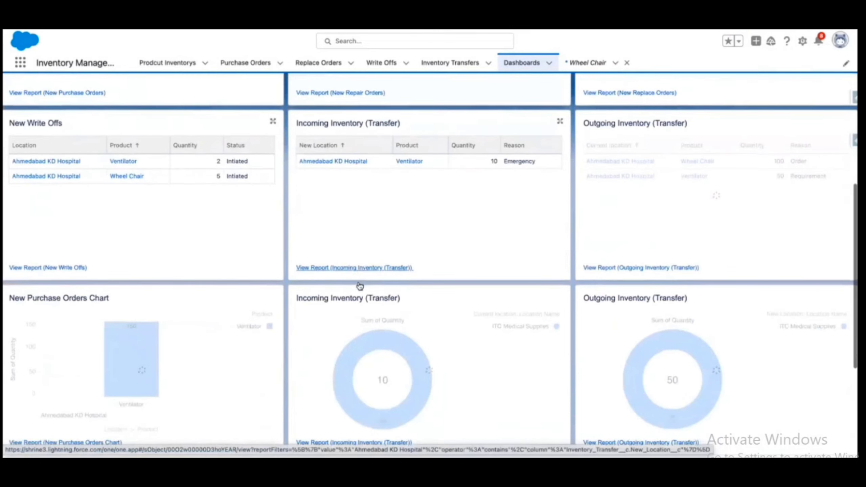
Step: Review the hospital's order tables on the dashboard and open the Prodcut Inventorys list
scroll(358, 285, up, 8)
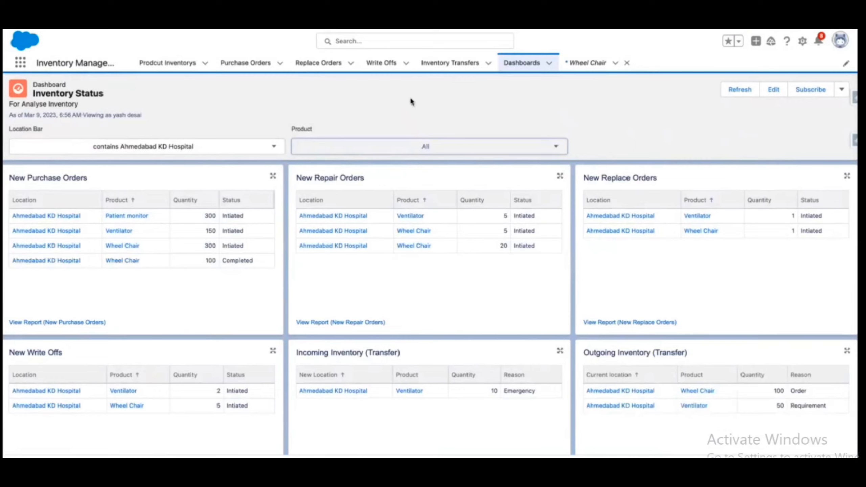
click(157, 63)
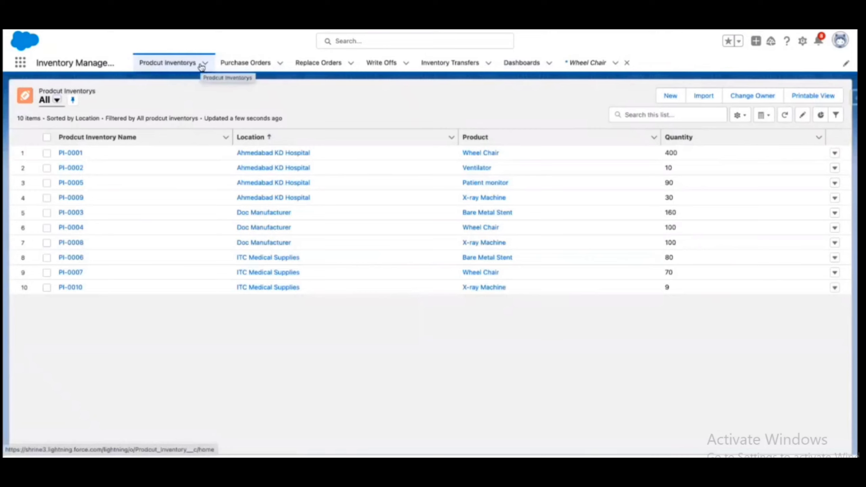
Step: Find the Care Coordination app by searching the available apps for Care, and switch to it
click(20, 63)
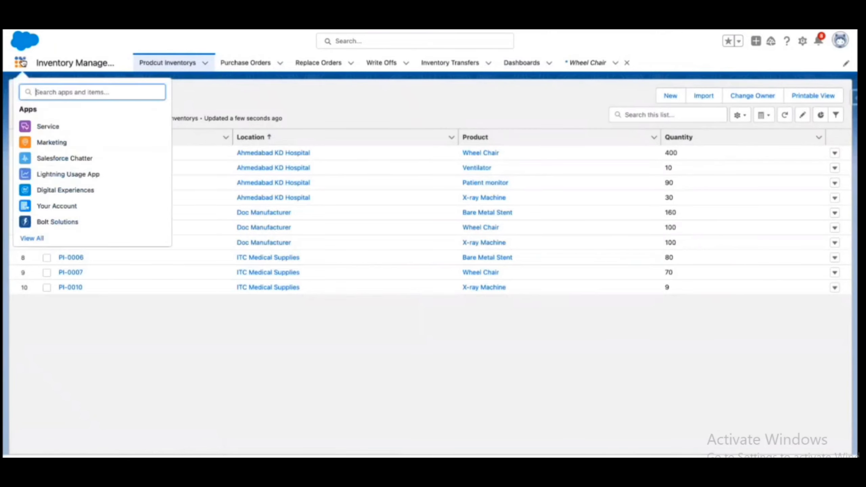
text(cust)
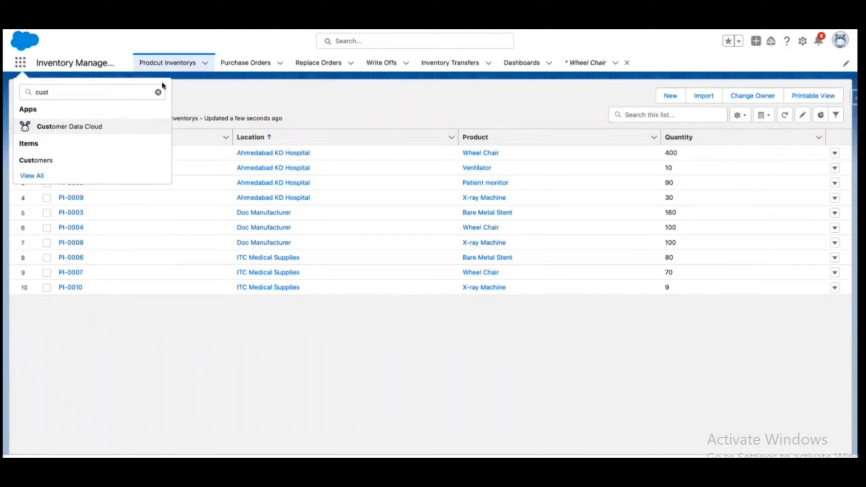
click(68, 92)
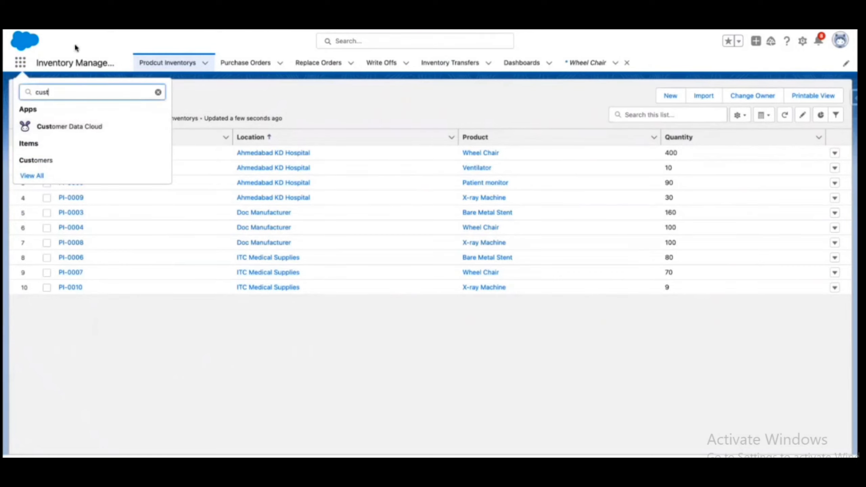
double_click(59, 86)
text(Care)
click(55, 132)
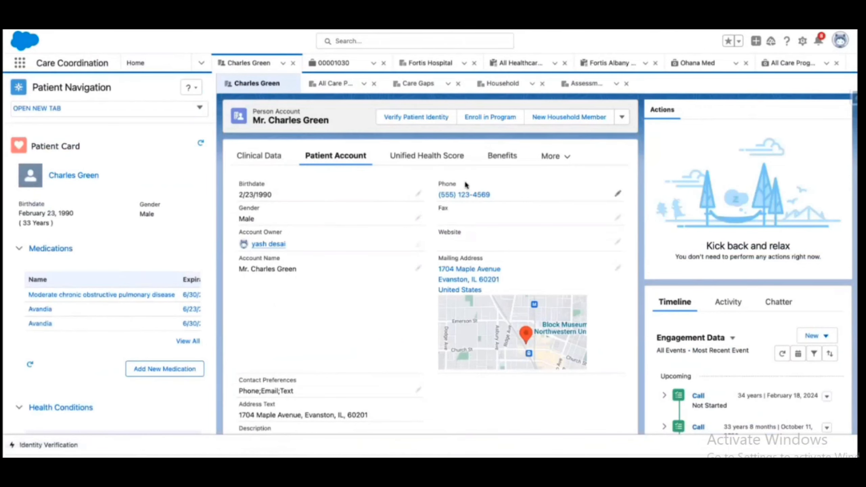
Step: Review the patient account's personal details, contact preferences, address information, system information and custom links
scroll(319, 284, down, 7)
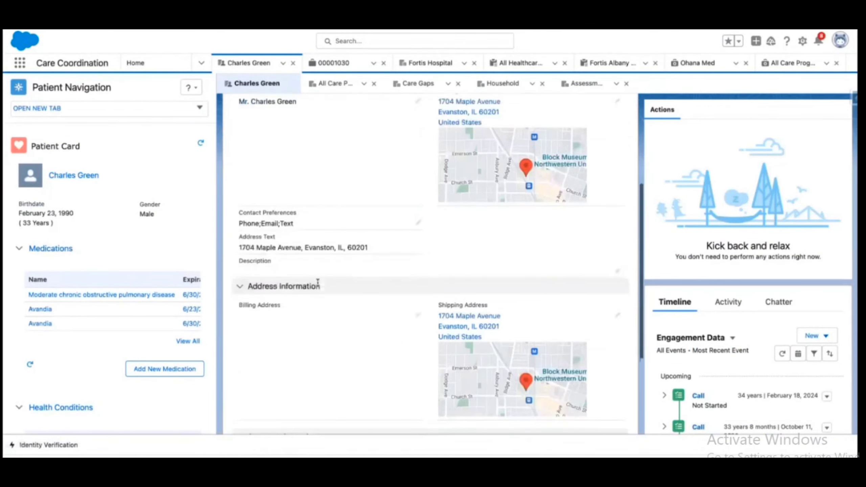
scroll(310, 265, down, 3)
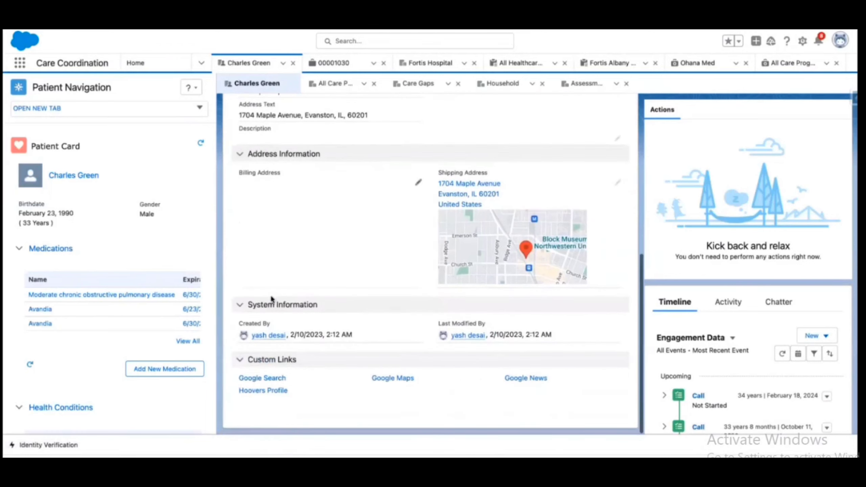
scroll(271, 300, up, 10)
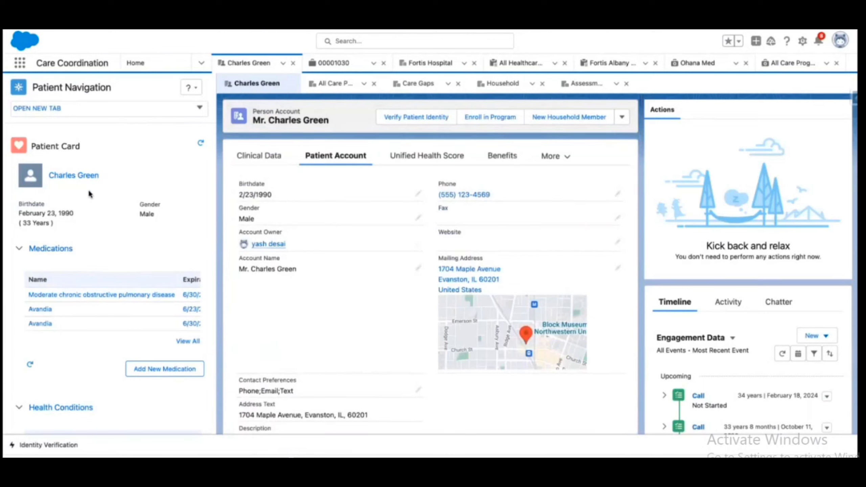
Step: Examine the Patient Card's medications, health conditions, allergies, latest encounters, immunizations, medical procedures and care requests
scroll(85, 198, down, 2)
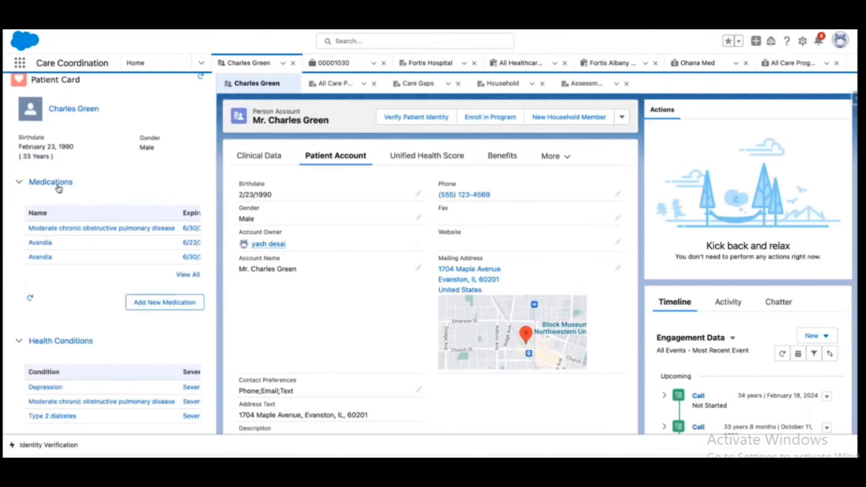
scroll(67, 248, down, 2)
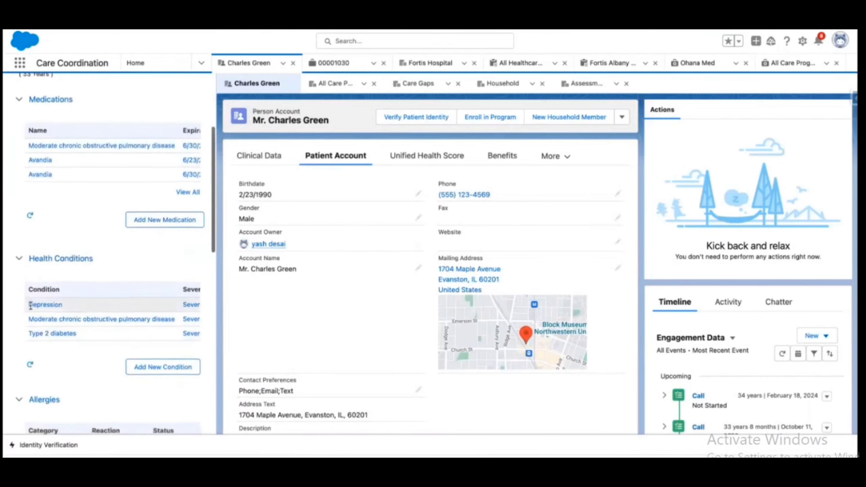
scroll(24, 337, down, 2)
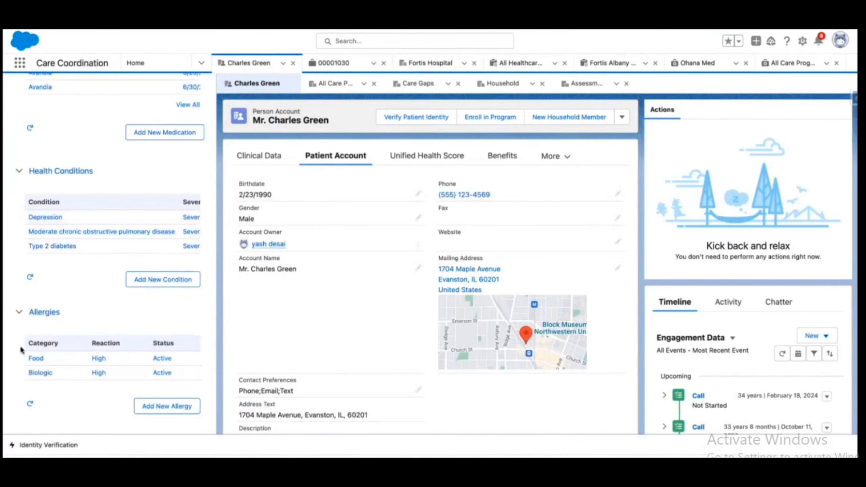
scroll(42, 351, down, 3)
scroll(43, 355, down, 6)
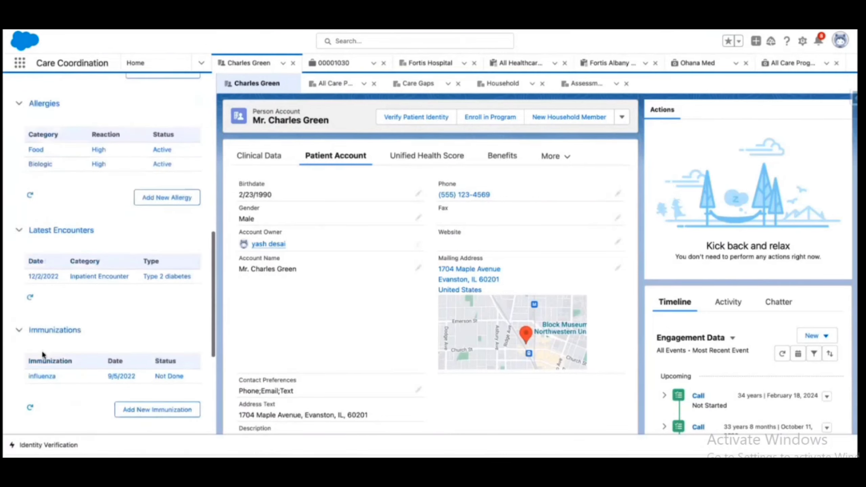
scroll(43, 355, down, 2)
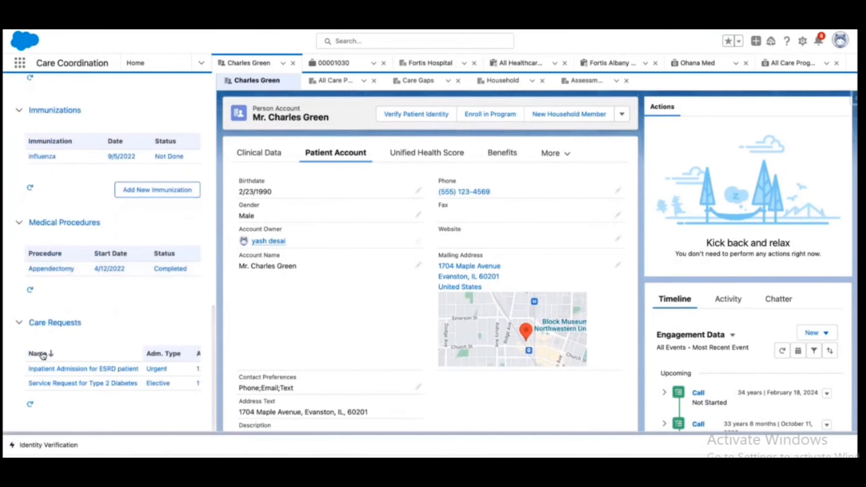
scroll(43, 355, up, 12)
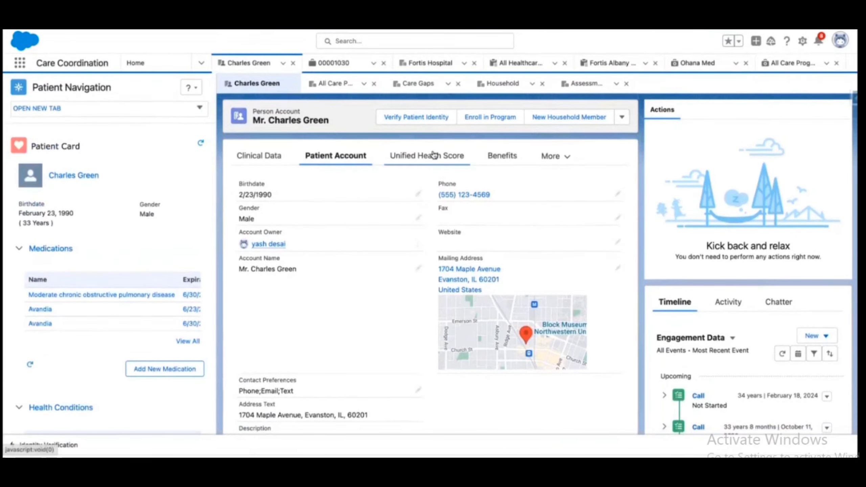
Step: Examine the patient's Clinical Data, covering assessments, healthcare providers, assets, care observations, metric targets, medication reconciliations, opportunities and cases
click(261, 161)
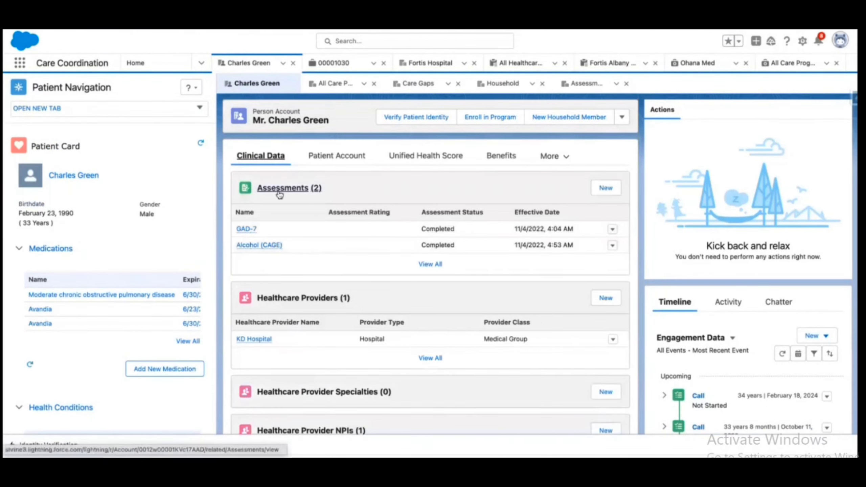
scroll(250, 232, down, 2)
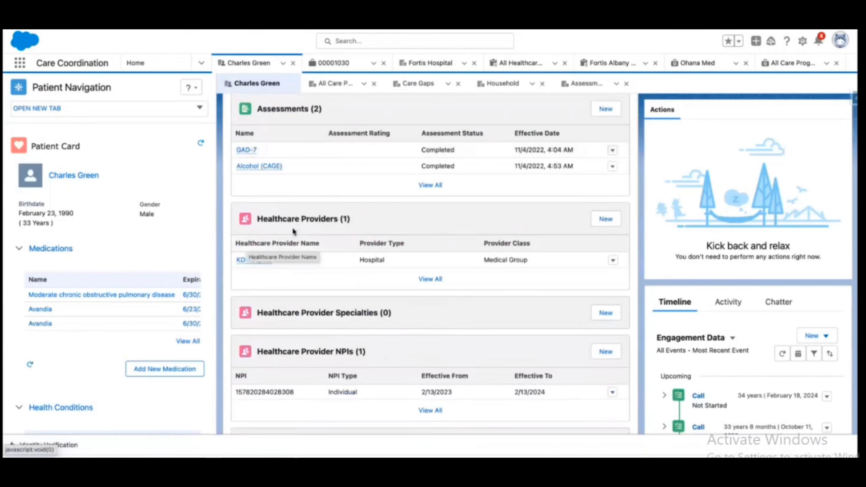
scroll(315, 275, down, 7)
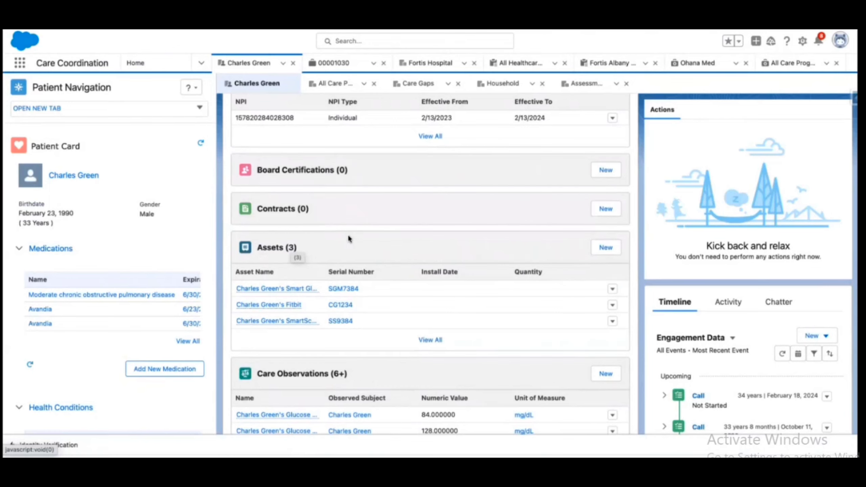
scroll(348, 234, down, 2)
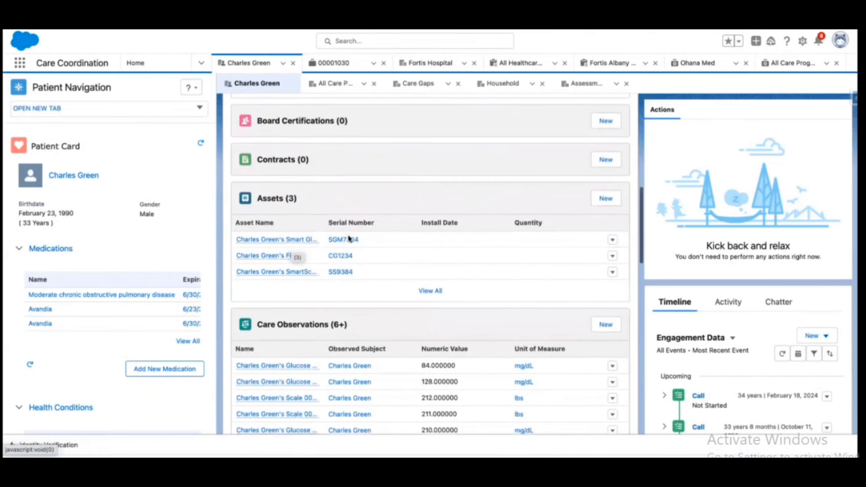
scroll(348, 239, down, 6)
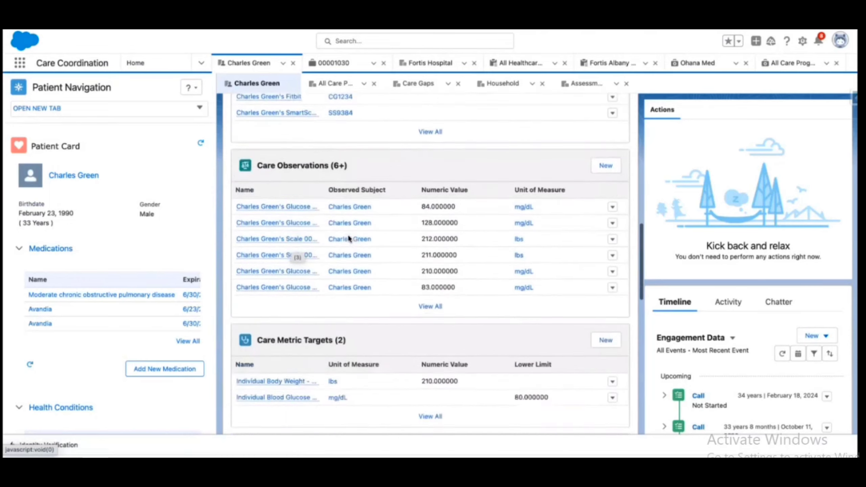
scroll(348, 239, down, 4)
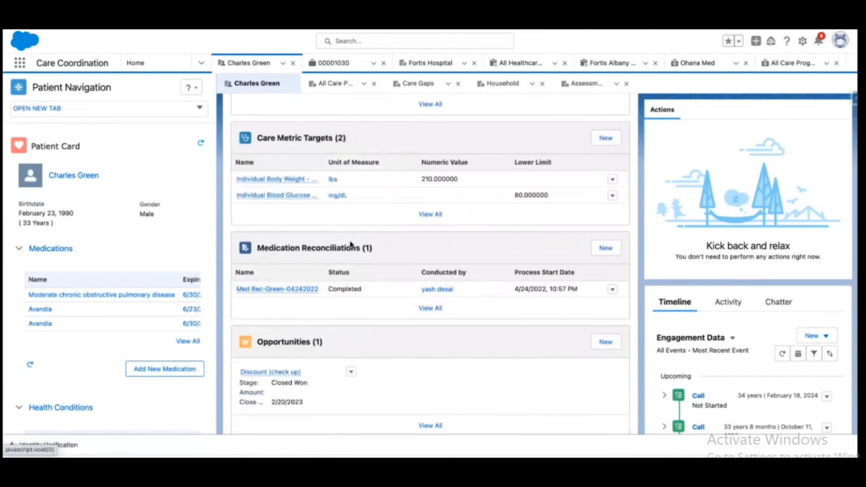
scroll(326, 305, down, 5)
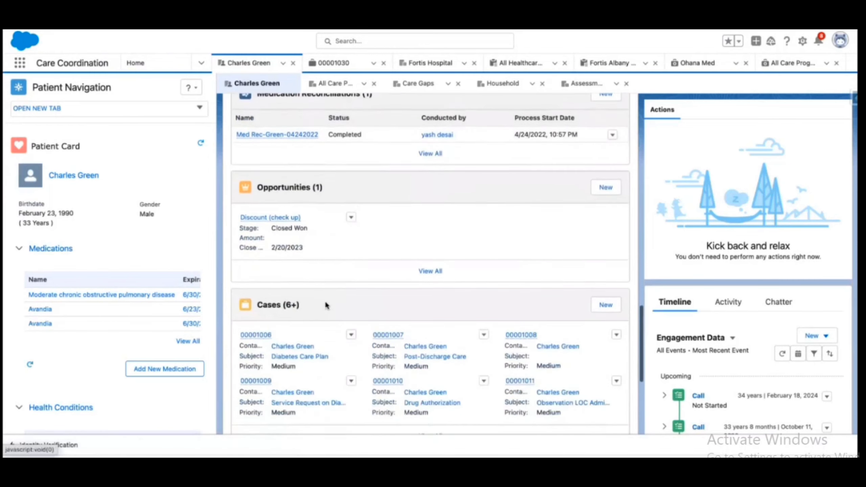
scroll(327, 306, down, 1)
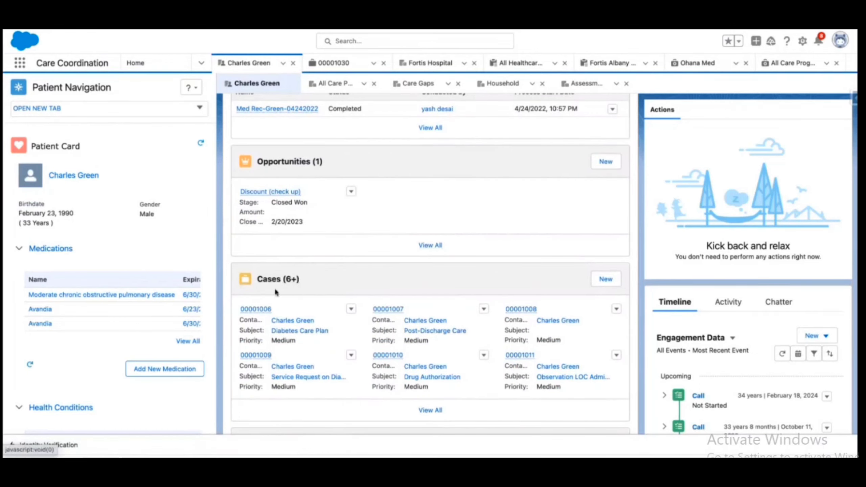
scroll(320, 266, down, 10)
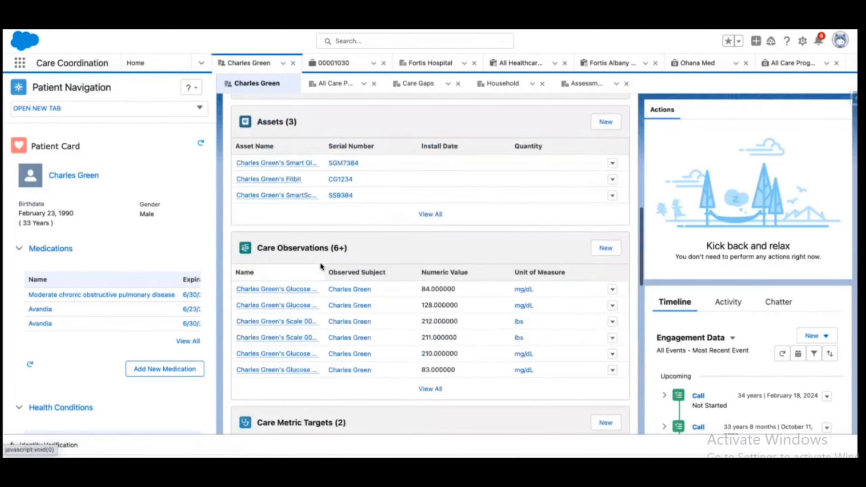
Step: View the patient's Unified Health Score chart and the Benefits coverage plans
scroll(321, 266, up, 10)
click(424, 155)
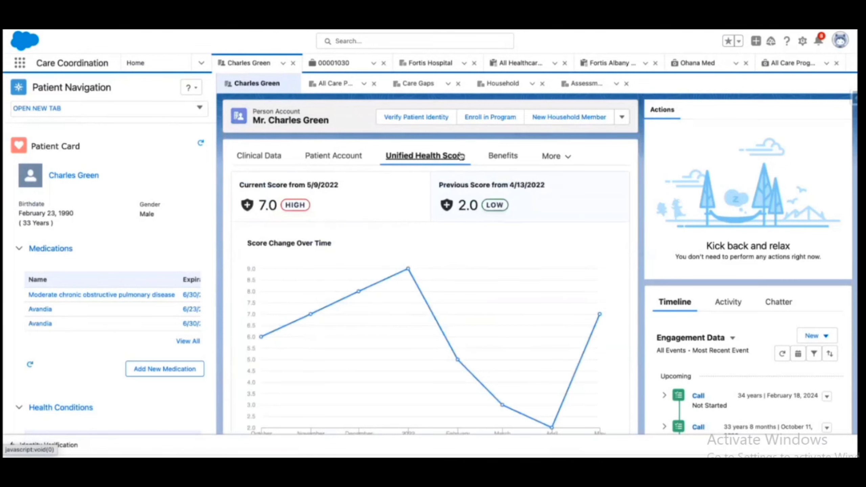
click(486, 156)
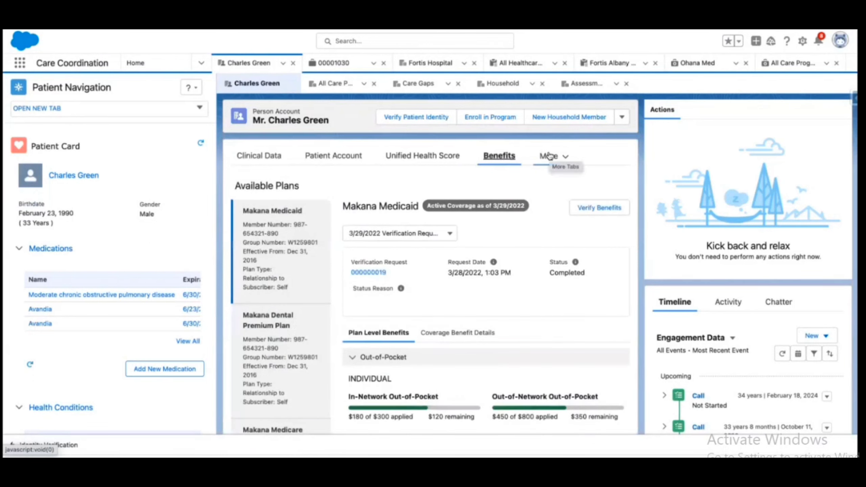
Step: Open the patient's Schedule Appointment view and review its visit type, day and time filters
click(549, 156)
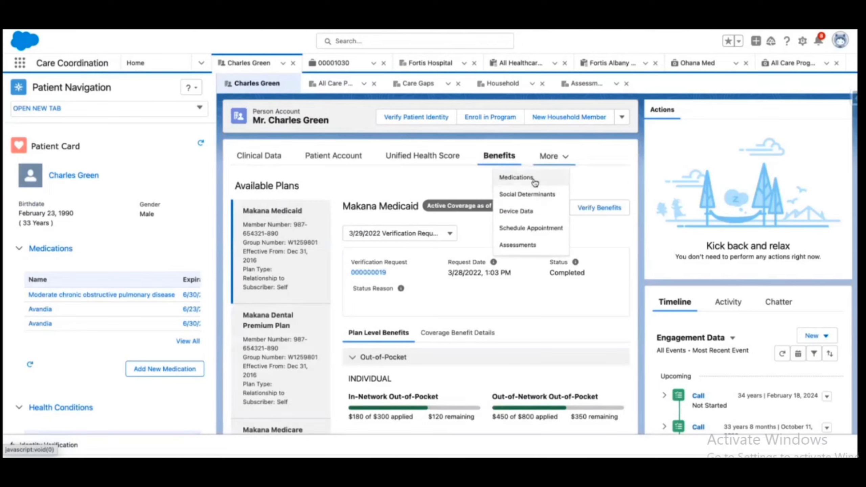
click(517, 227)
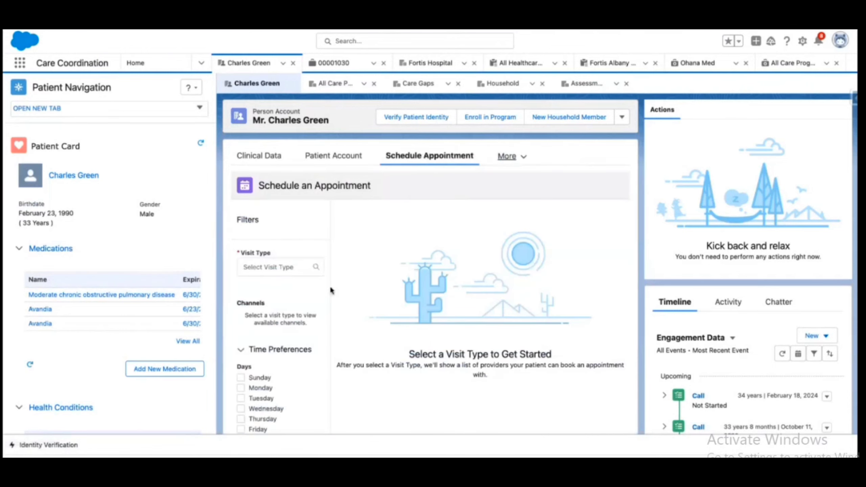
scroll(331, 290, down, 3)
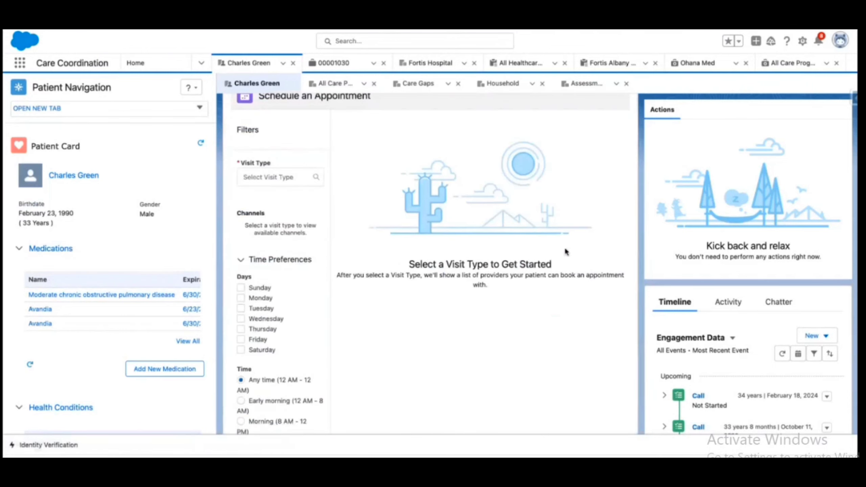
Step: Review the upcoming and past events in the patient's Engagement Data timeline
scroll(737, 225, down, 5)
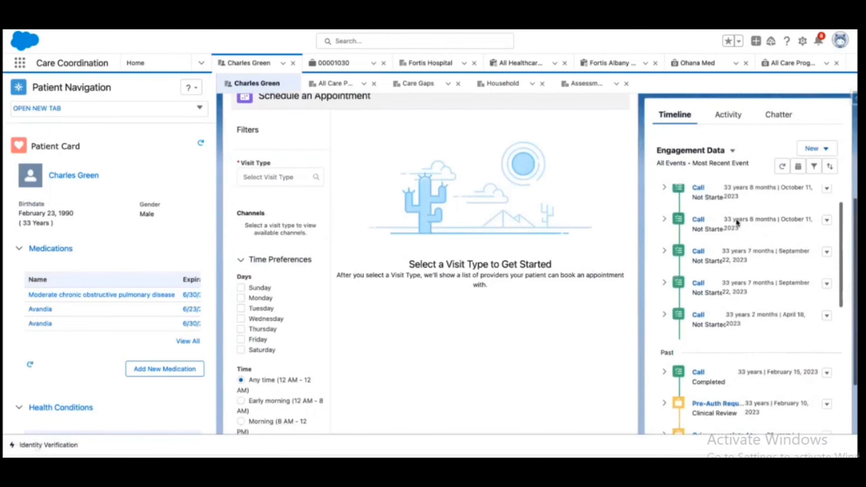
scroll(737, 222, down, 3)
scroll(737, 222, up, 5)
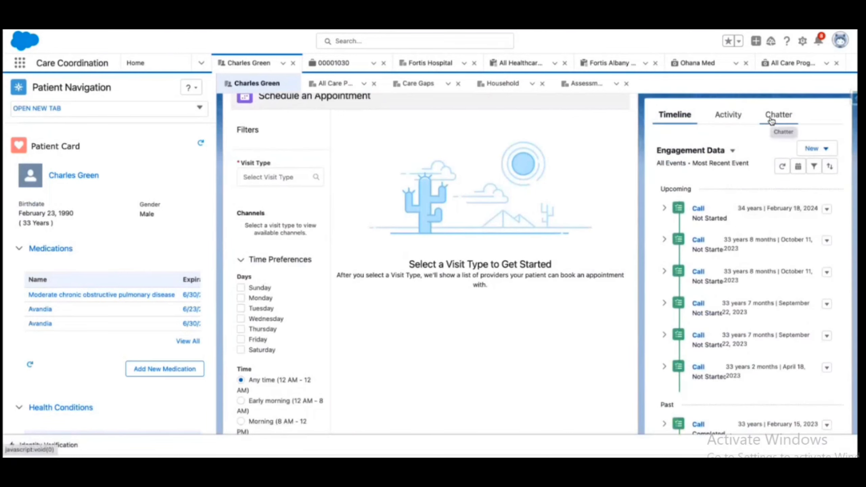
Step: Open the patient record's Chatter feed and highlight the existing post about the patient discussion
click(772, 122)
scroll(700, 230, down, 3)
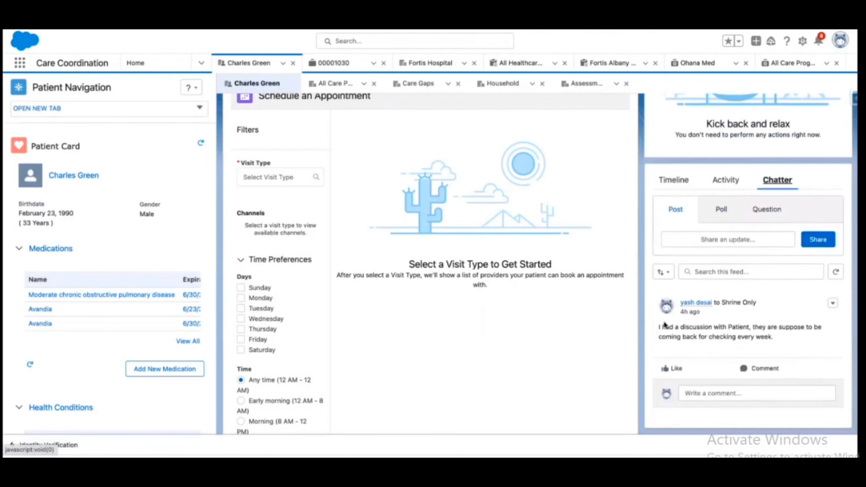
drag(657, 329, 772, 337)
Step: Share a Chatter post mentioning the colleague: "I had connected with this patient, they are looking forward to health care plans."
click(691, 236)
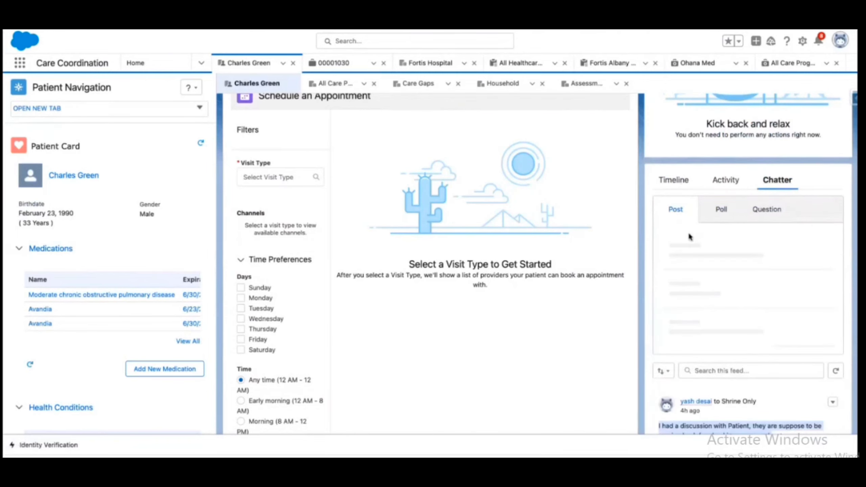
scroll(691, 237, up, 3)
text(@ya)
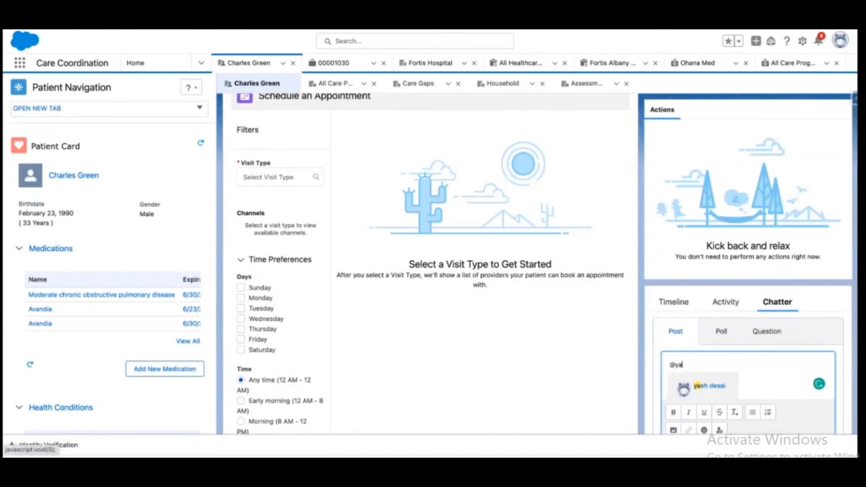
key(Return)
text(: I had)
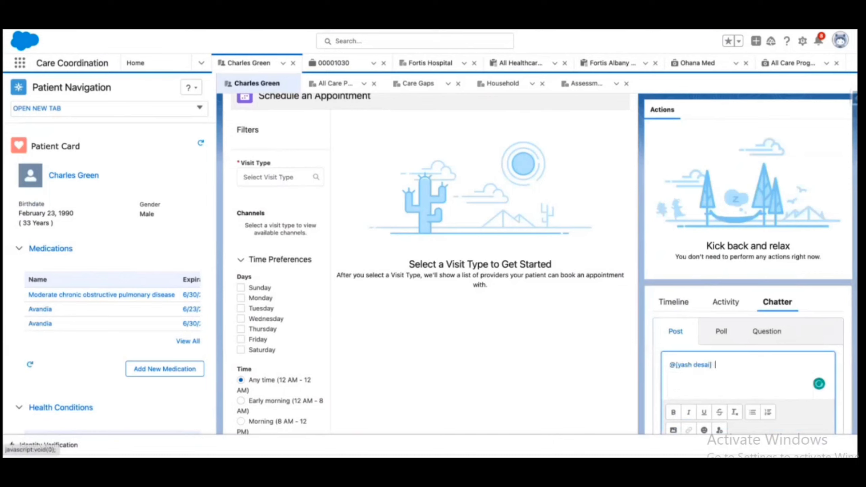
text( connected with th)
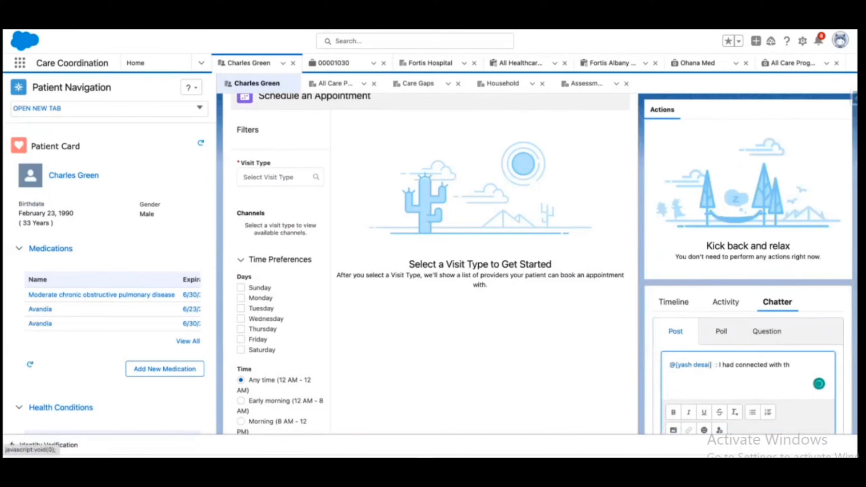
text(espa)
text( patient, they are )
text(looking fo)
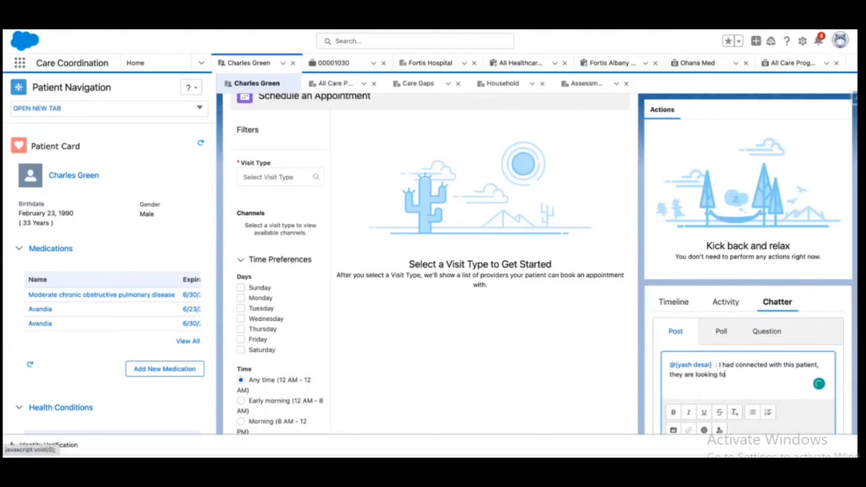
text(rward ot to health care plans.)
scroll(719, 316, down, 4)
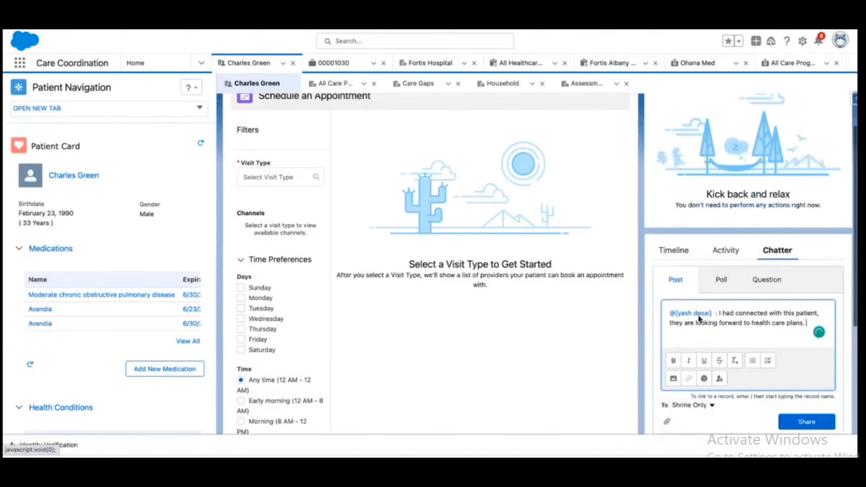
click(806, 345)
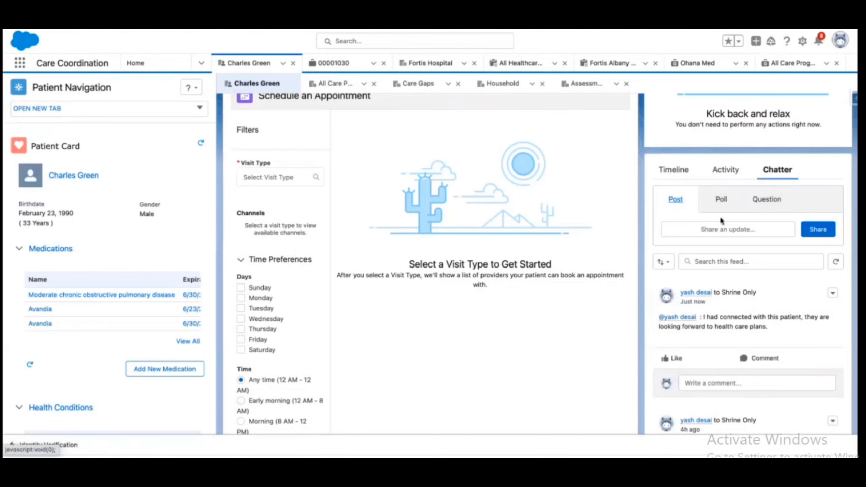
Step: Review the patient's upcoming, overdue and past tasks and events in the Activity view
click(723, 172)
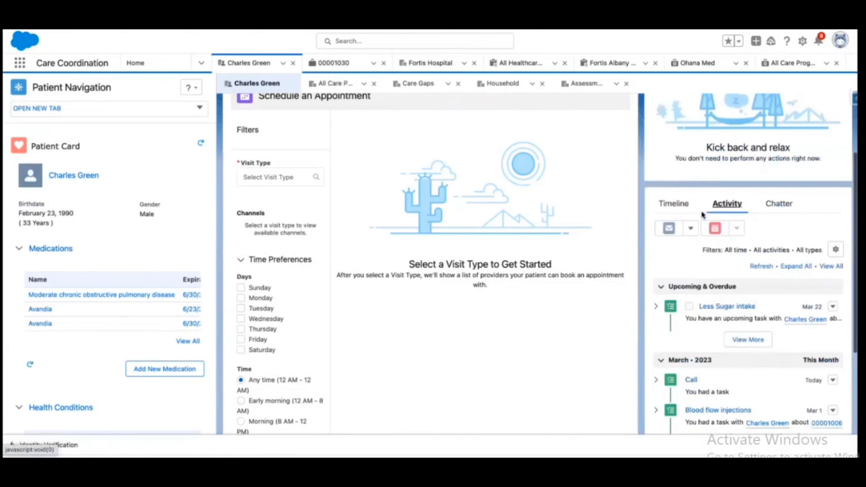
scroll(703, 266, down, 1)
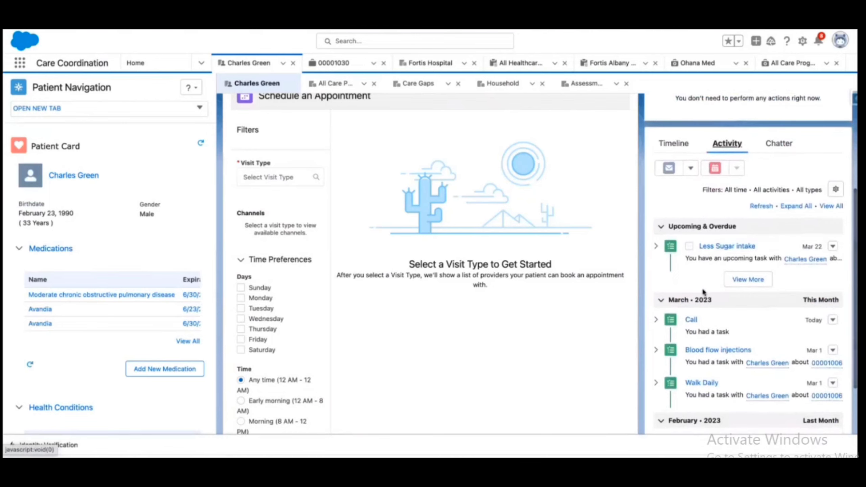
scroll(705, 285, down, 2)
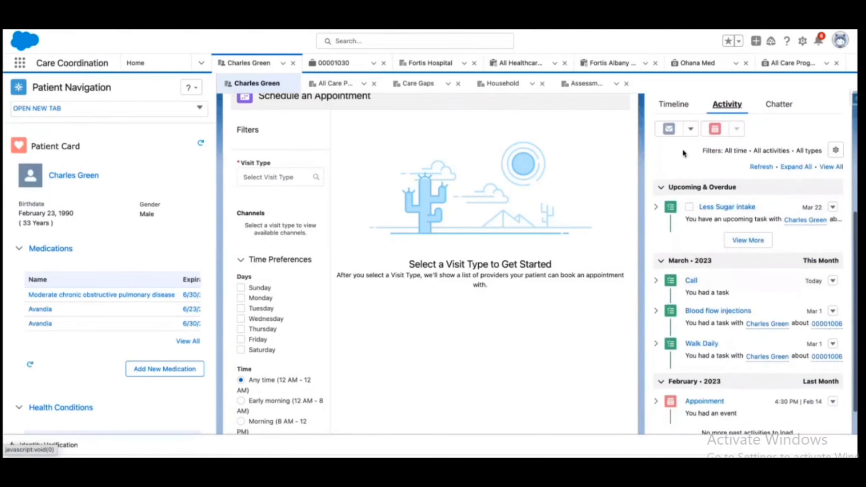
Step: Expand the completed February 15, 2023 call in the Engagement Data timeline, highlight its description and review the older events
click(675, 106)
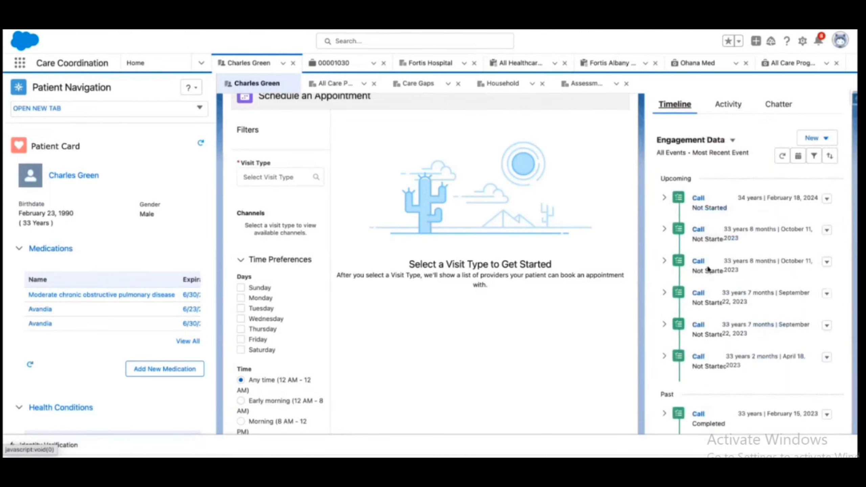
scroll(708, 267, down, 3)
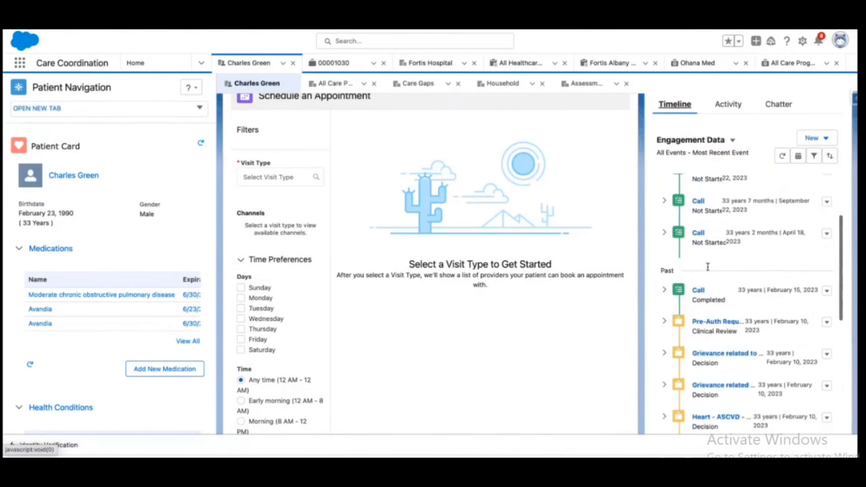
click(664, 287)
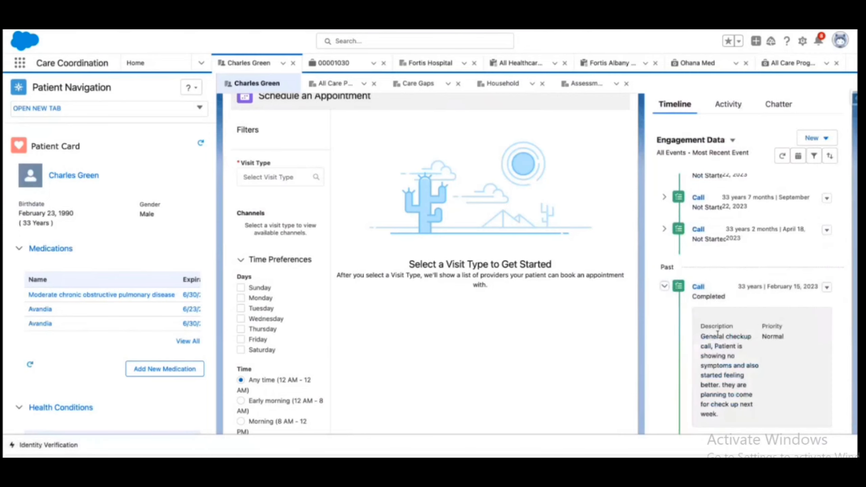
drag(718, 333, 722, 414)
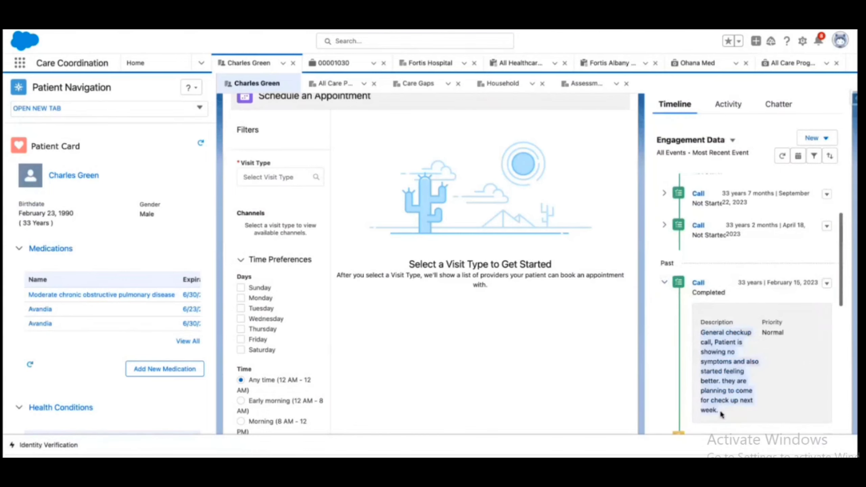
scroll(722, 414, down, 10)
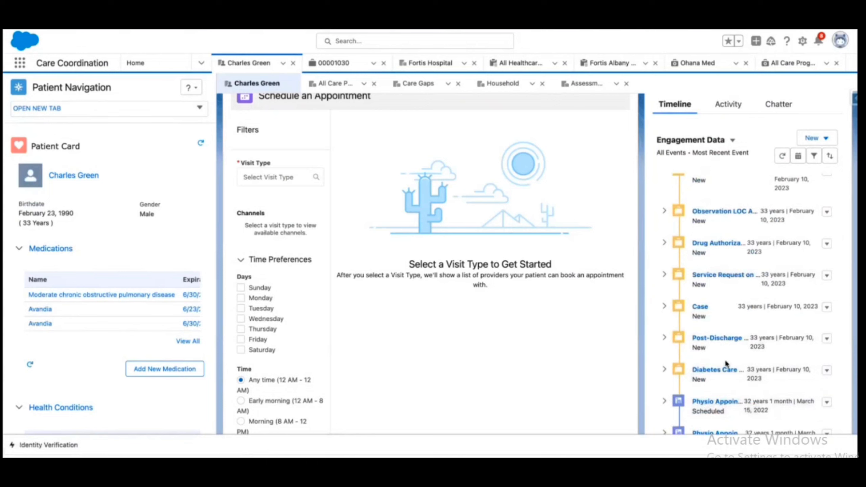
scroll(726, 341, up, 10)
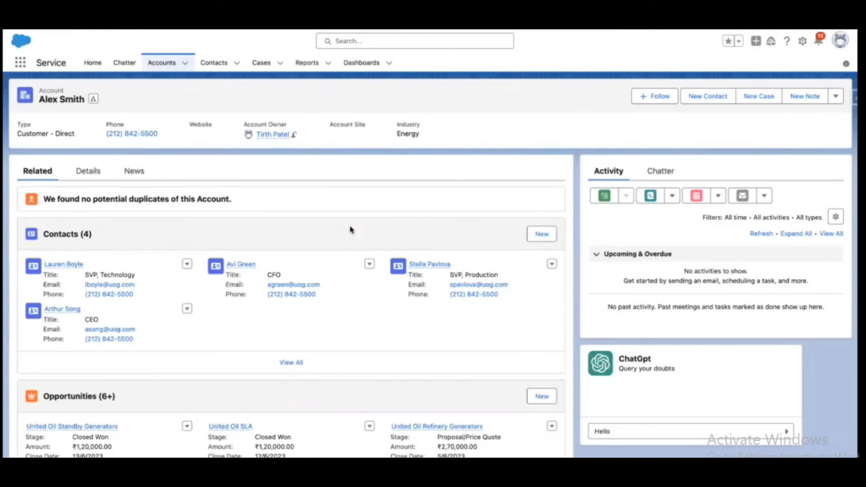
Step: Submit the prompt "Draft an email for appoinment conformation" to the account page's ChatGpt component and view the generated draft
click(615, 434)
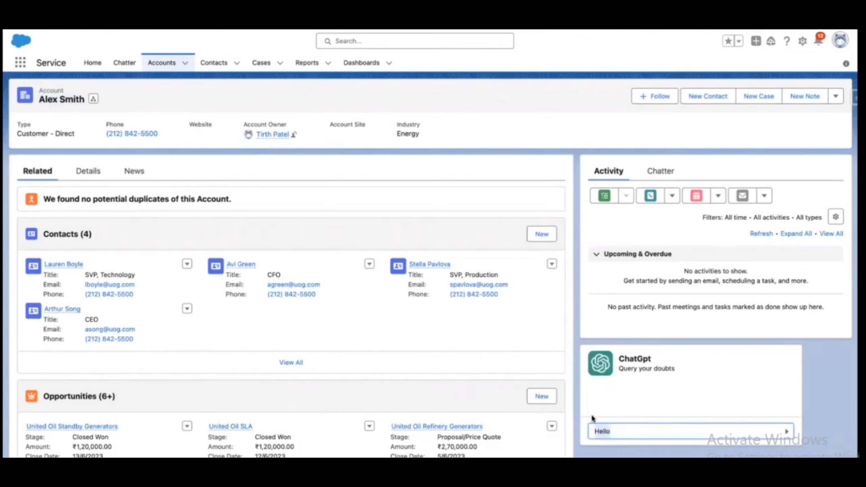
text(Draft an email for appoinment)
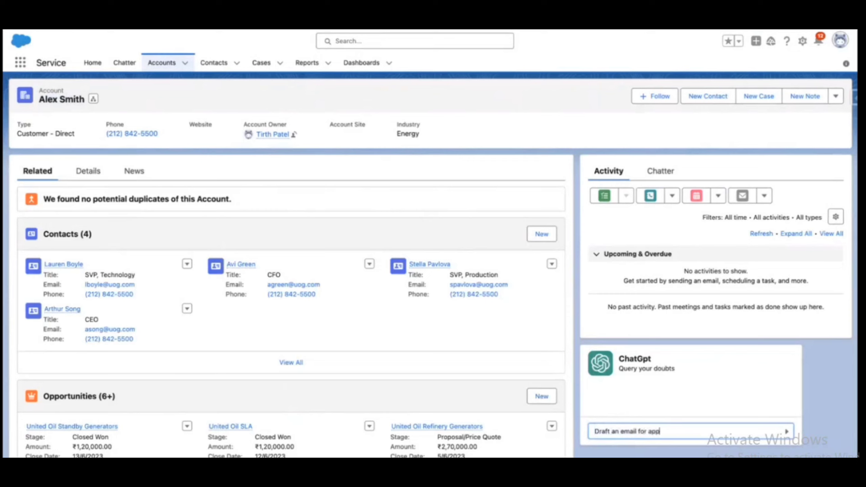
text(i)
key(BackSpace)
key(BackSpace)
text(ormation)
scroll(655, 411, down, 5)
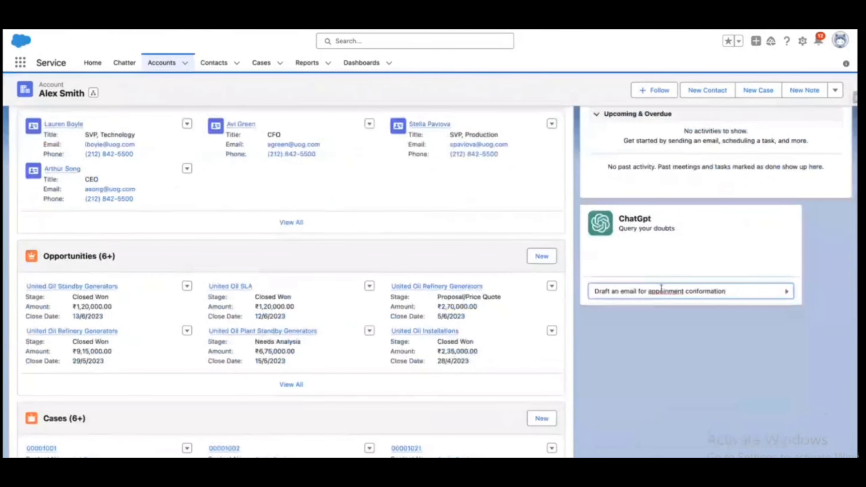
right_click(662, 290)
click(669, 293)
key(Return)
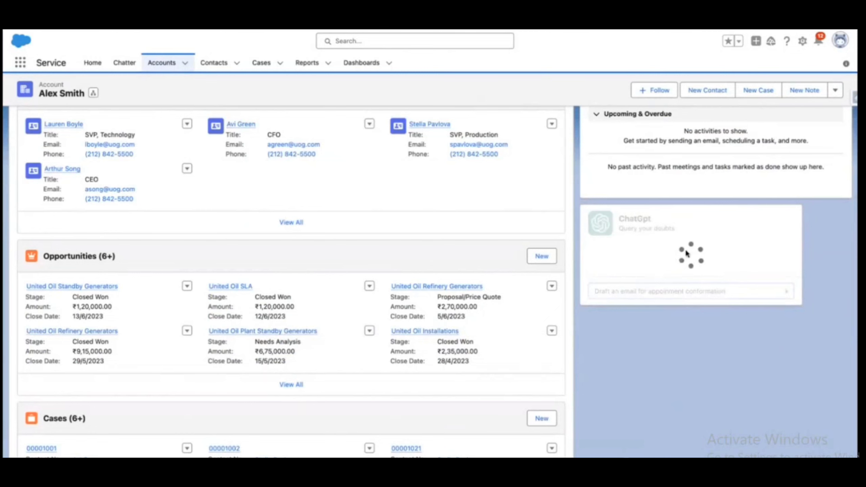
scroll(658, 319, down, 2)
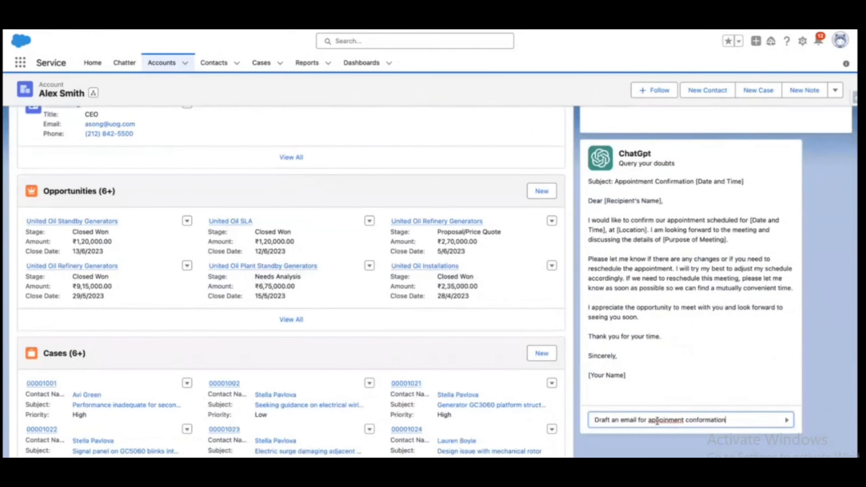
Step: Replace the ChatGpt prompt with "Draft an email for billing reminder", submit it and read through the generated email
key(ctrl+a)
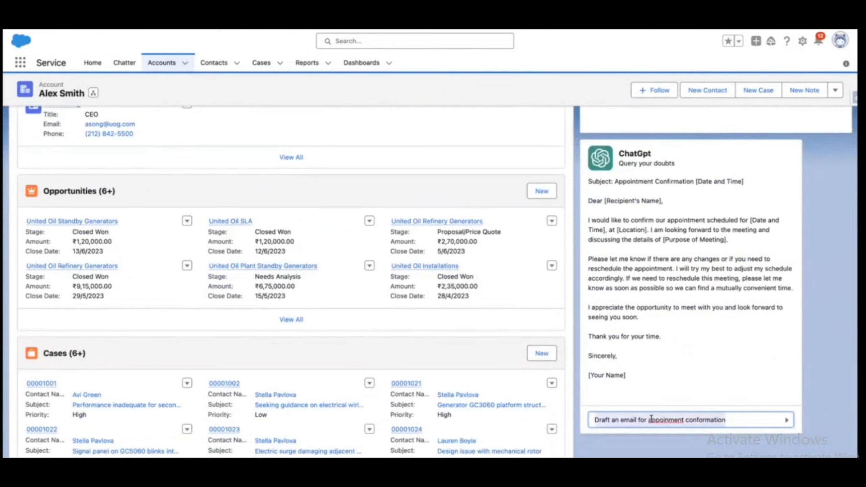
key(BackSpace)
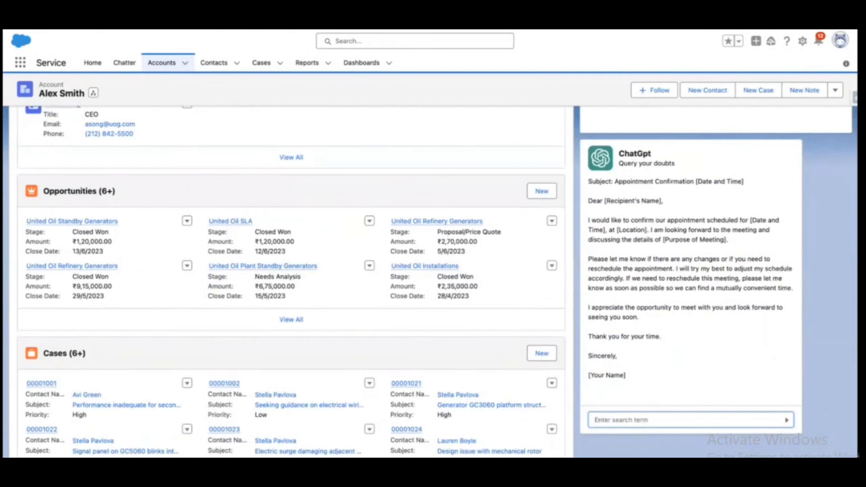
text(Draft an email for billing reminder)
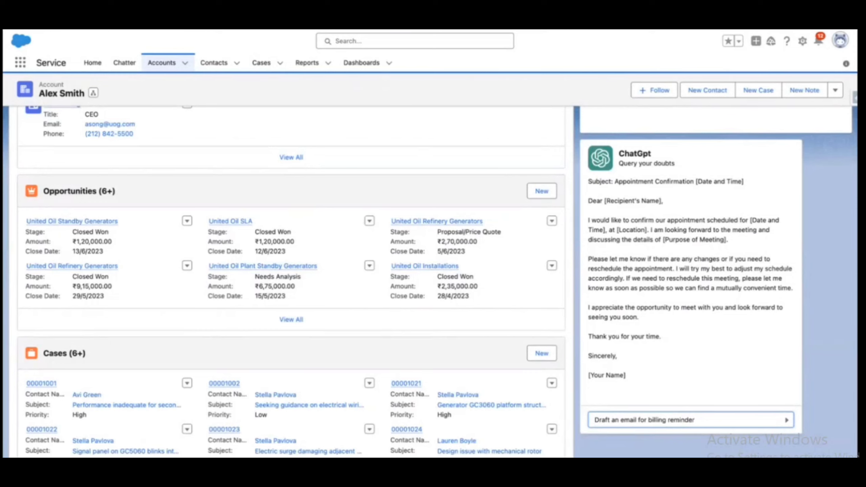
key(Return)
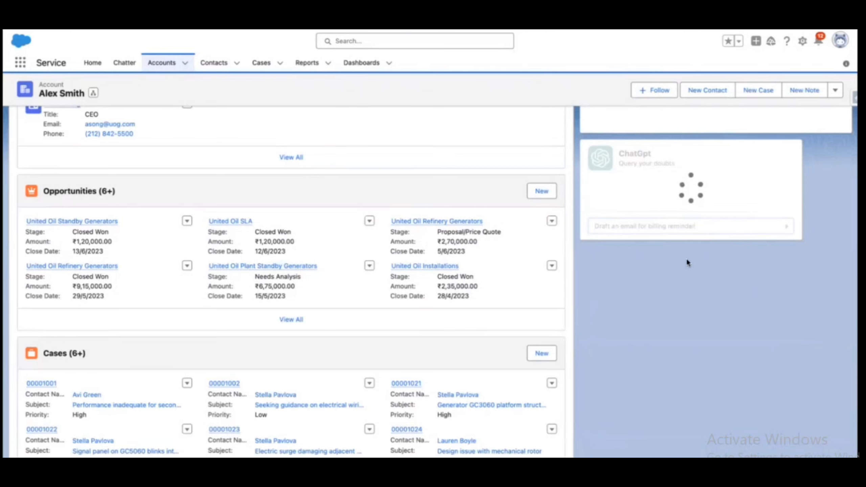
scroll(686, 257, down, 2)
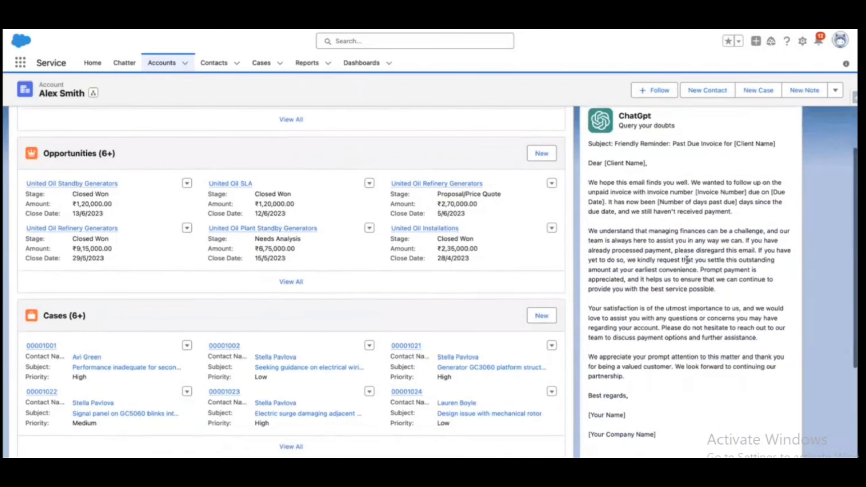
scroll(686, 259, down, 3)
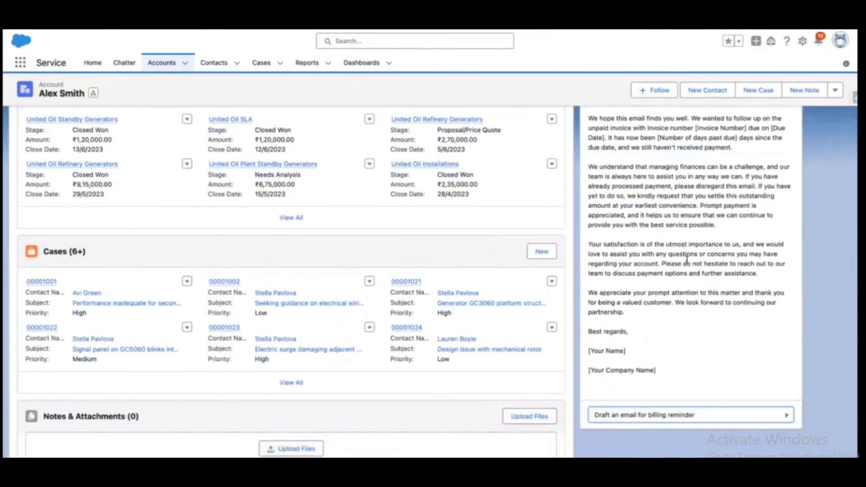